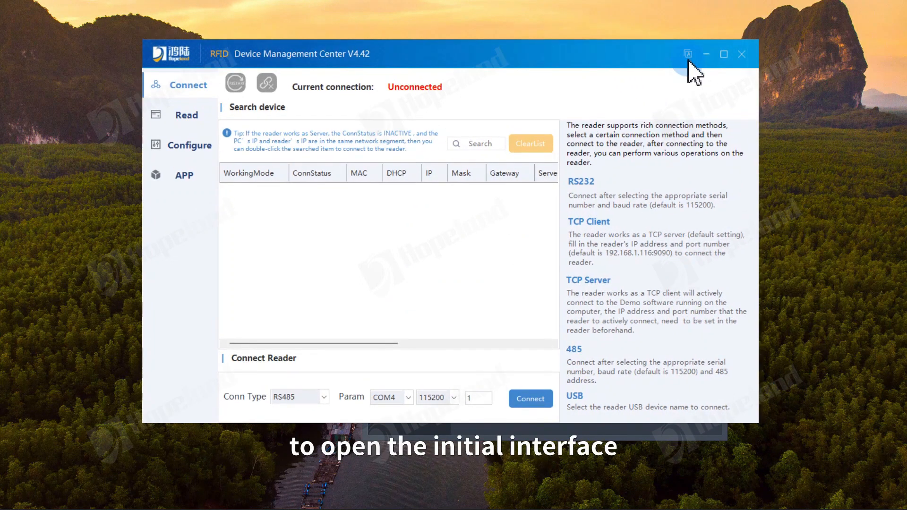
Step: Switch the interface language to English
click(689, 54)
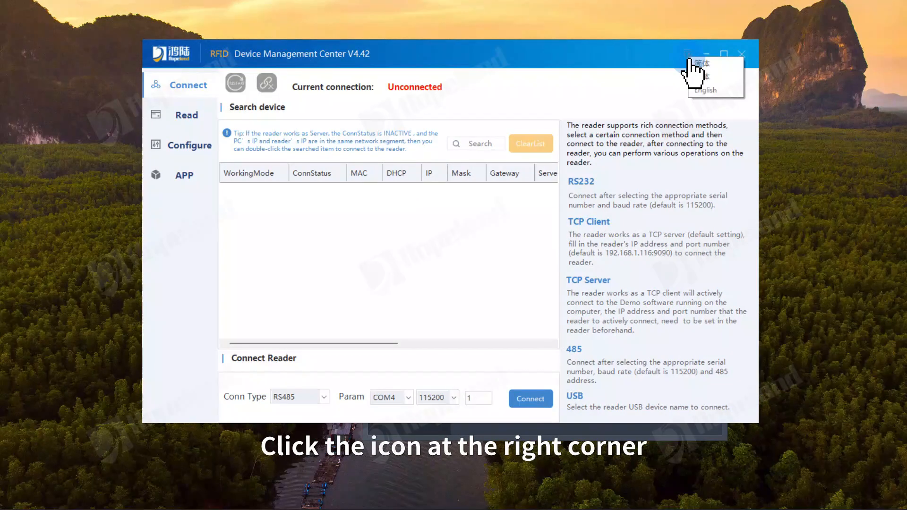
click(696, 91)
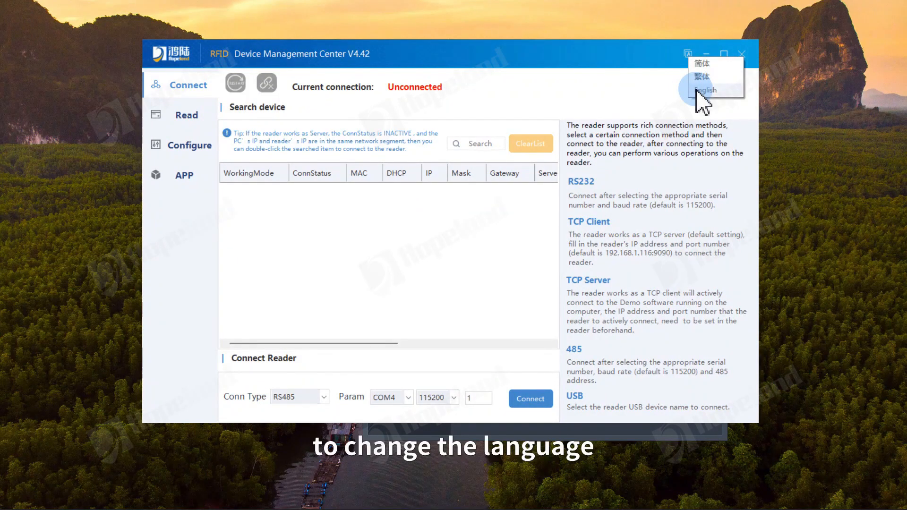
click(648, 99)
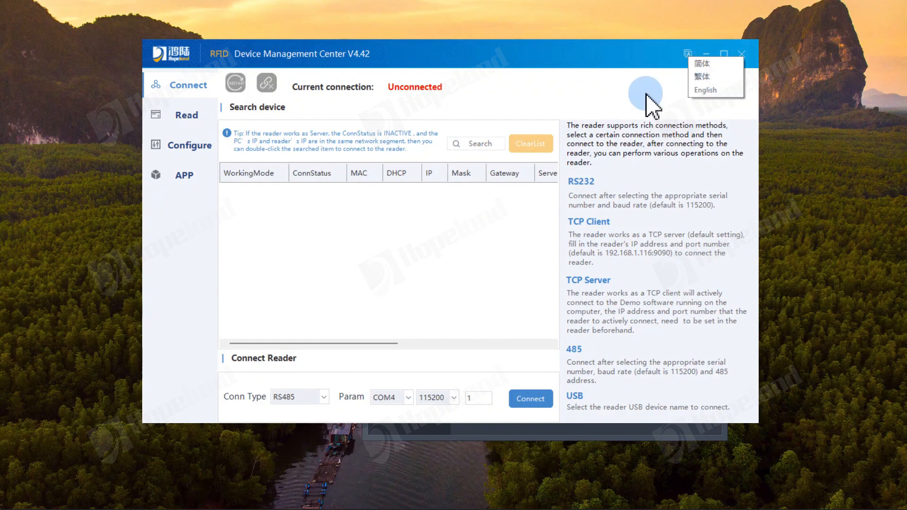
Step: Maximize the window and connect to the reader over RS232 on COM6 at 115200
click(722, 55)
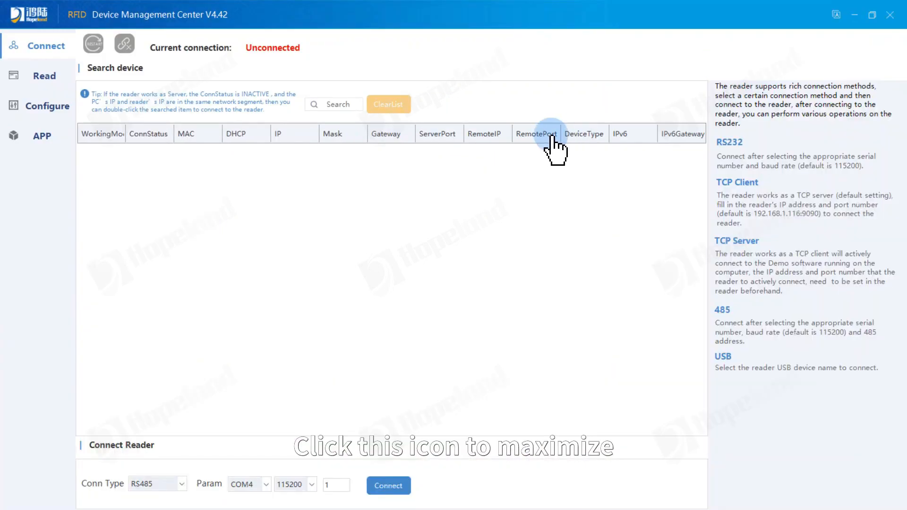
click(209, 312)
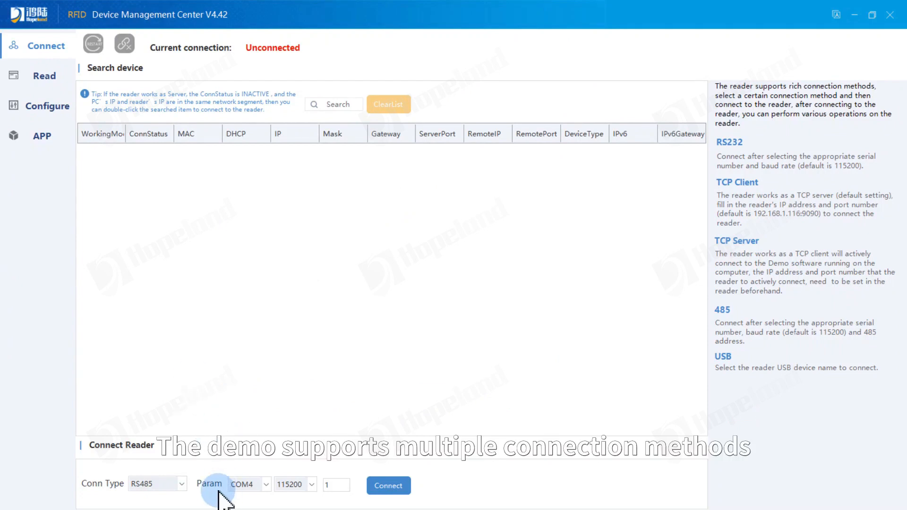
click(184, 489)
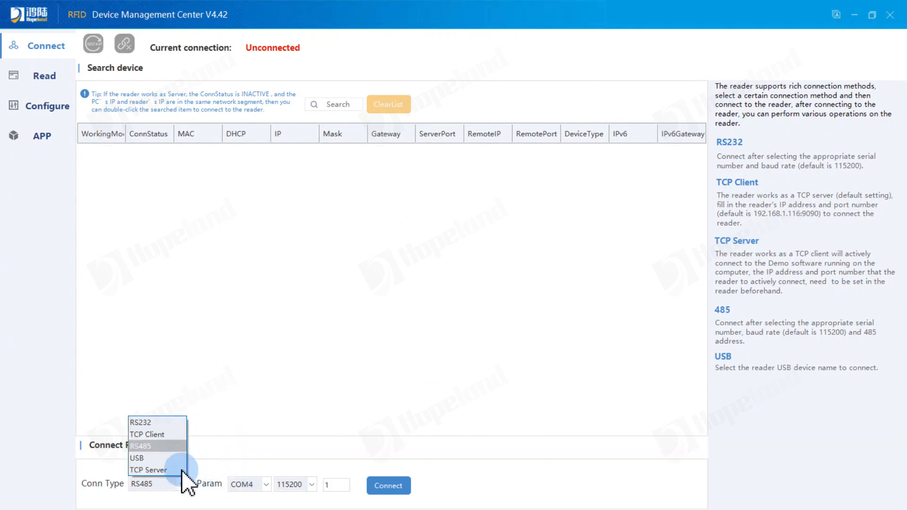
click(176, 423)
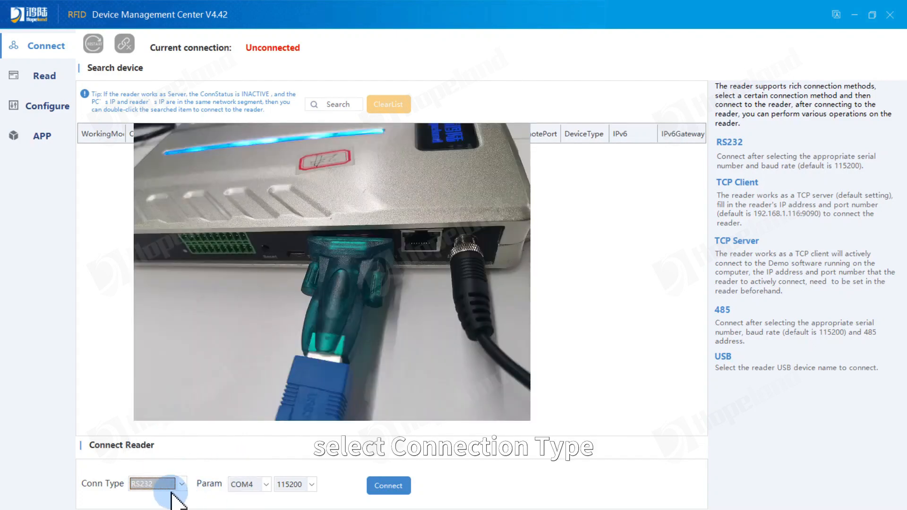
click(265, 490)
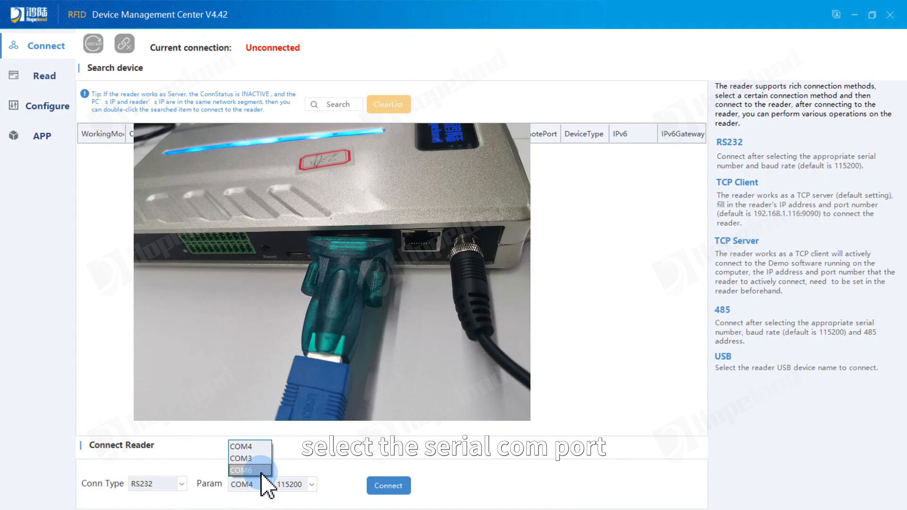
click(262, 472)
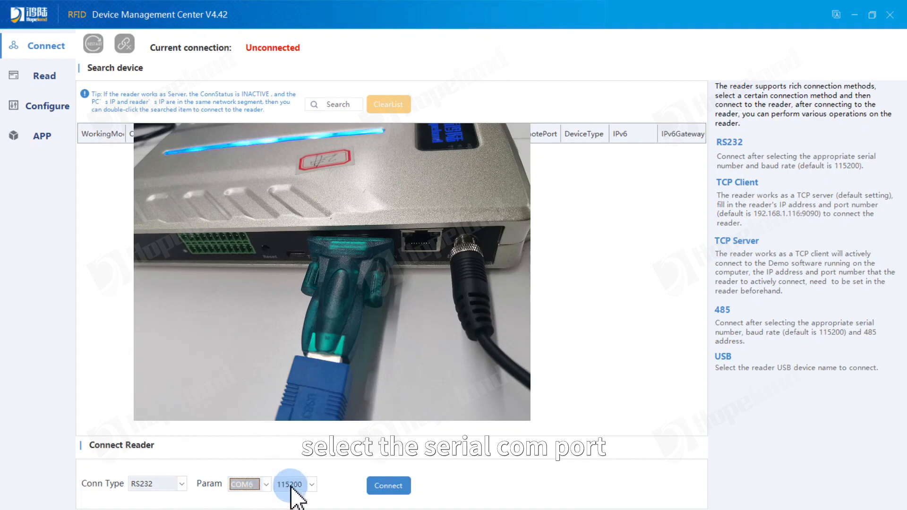
click(397, 490)
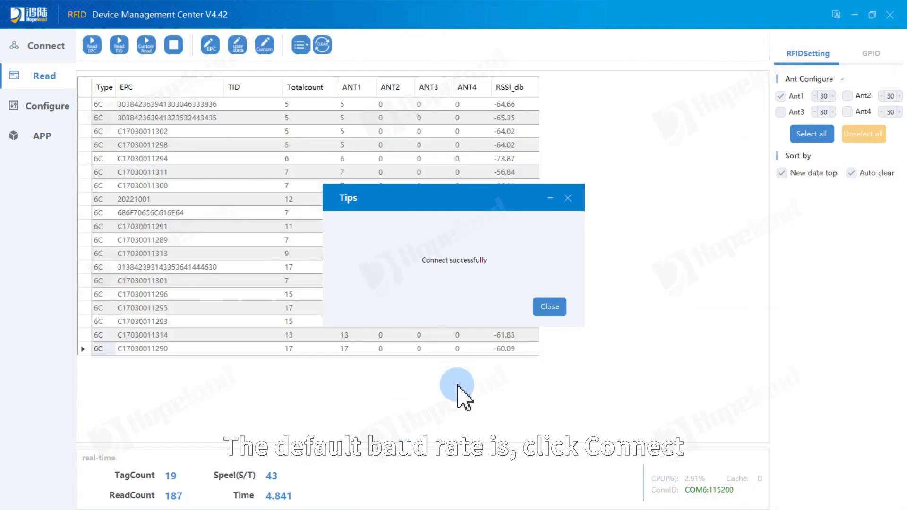
click(556, 309)
click(52, 47)
Step: Drop the serial link and connect as TCP Client to 192.168.1.116 port 9090
click(124, 44)
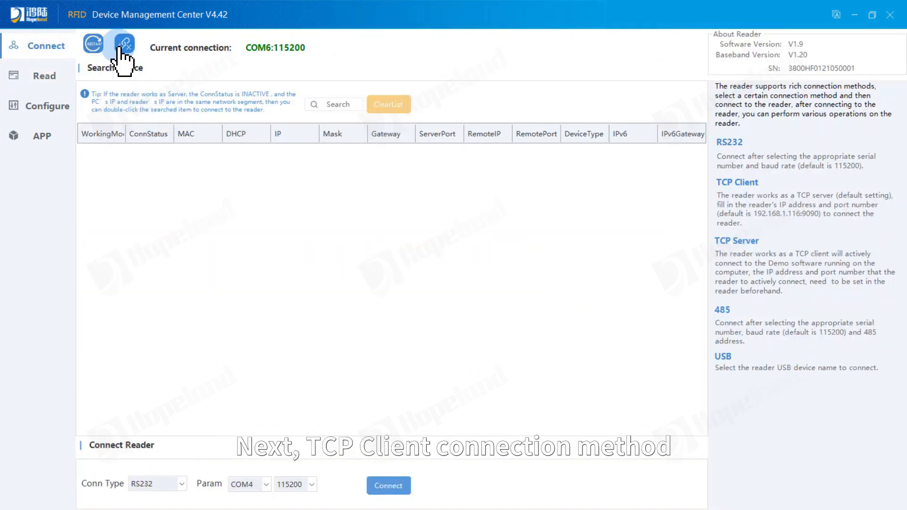
click(182, 484)
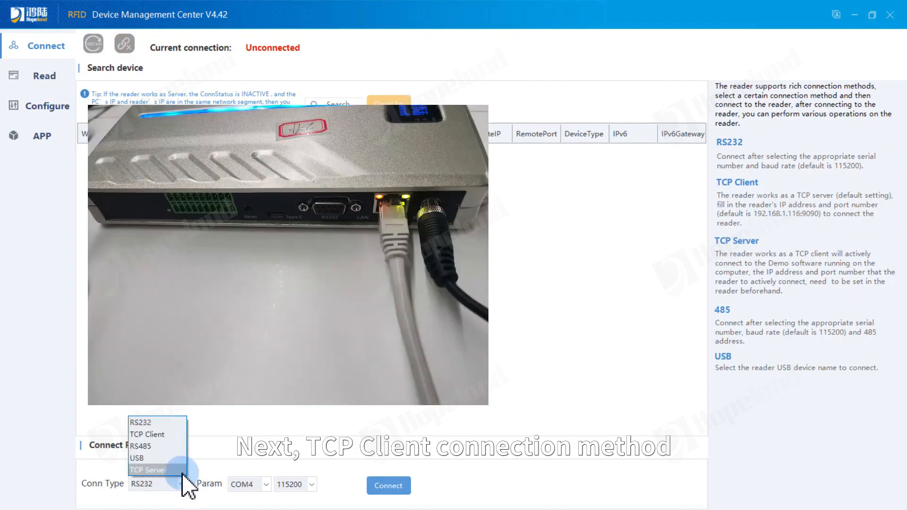
click(174, 435)
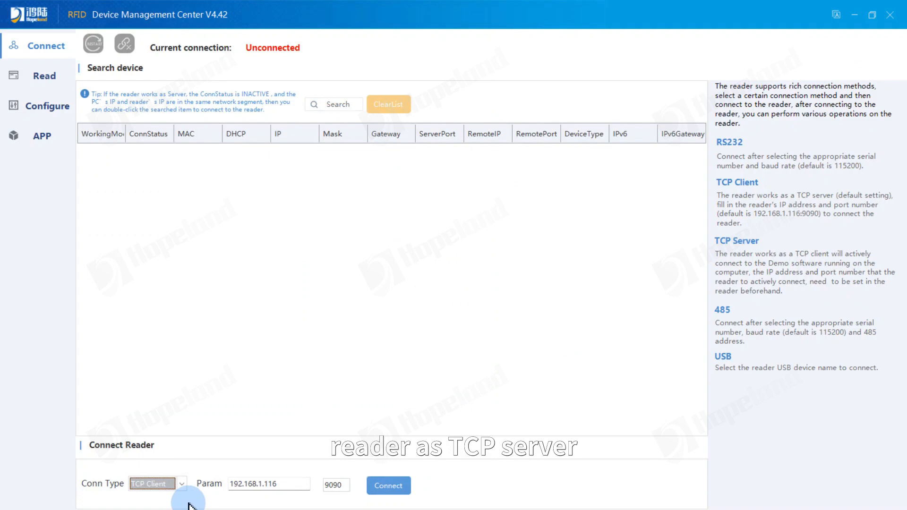
click(277, 483)
click(341, 485)
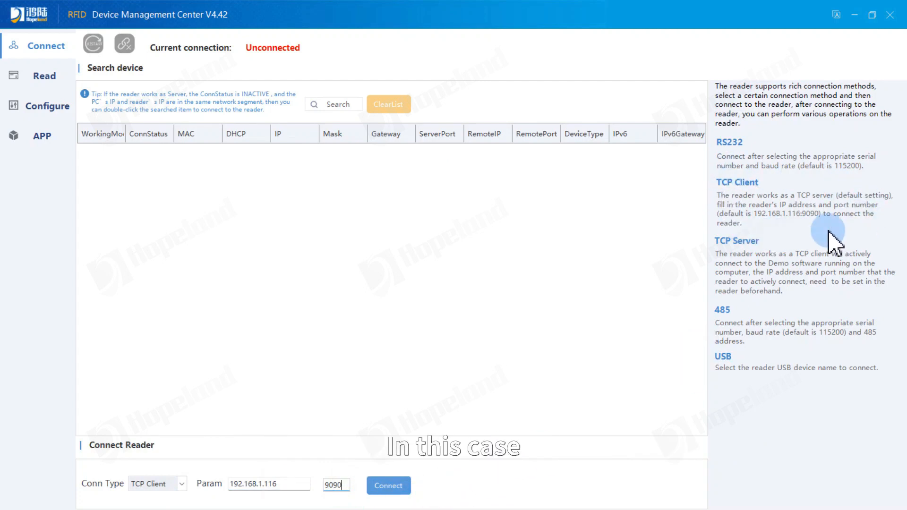
click(396, 491)
click(539, 311)
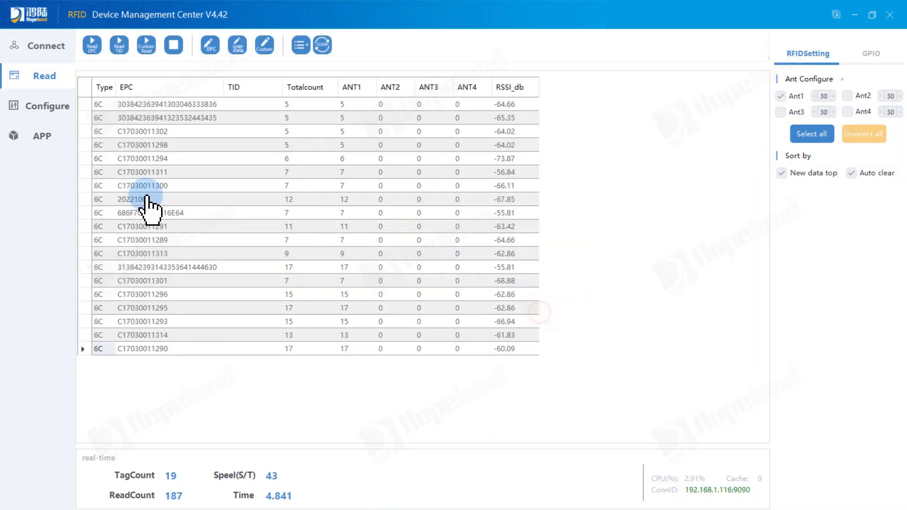
click(52, 47)
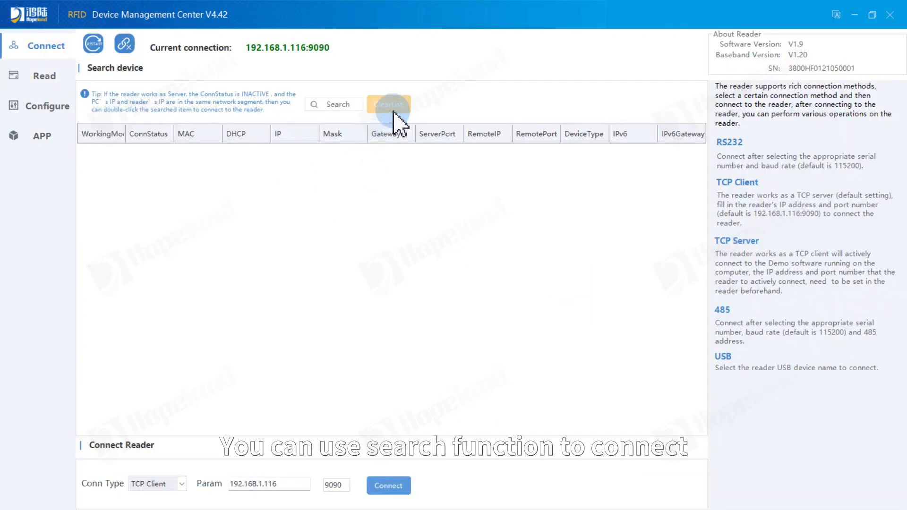
Step: Disconnect, search for readers, widen the IP, Mask and MAC columns, then reconnect to 192.168.1.116:9090
click(124, 45)
click(349, 119)
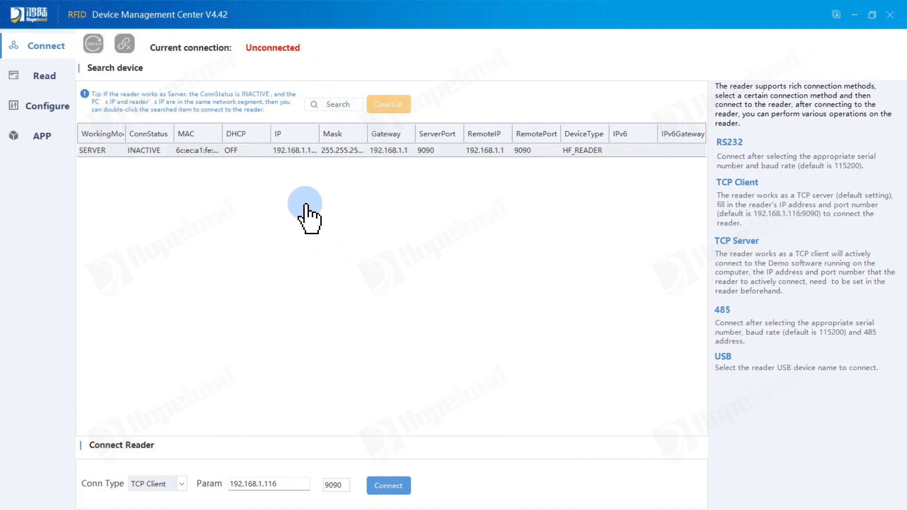
drag(319, 135, 373, 135)
click(333, 229)
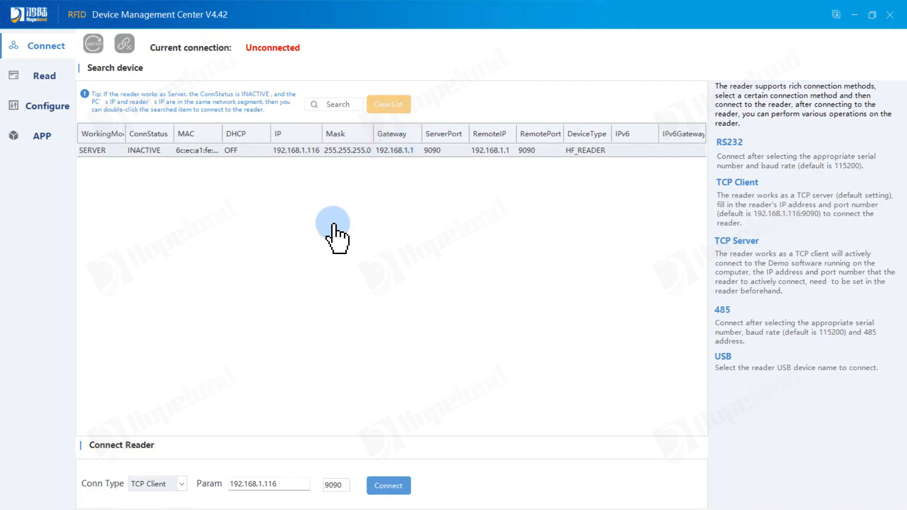
drag(222, 135, 236, 135)
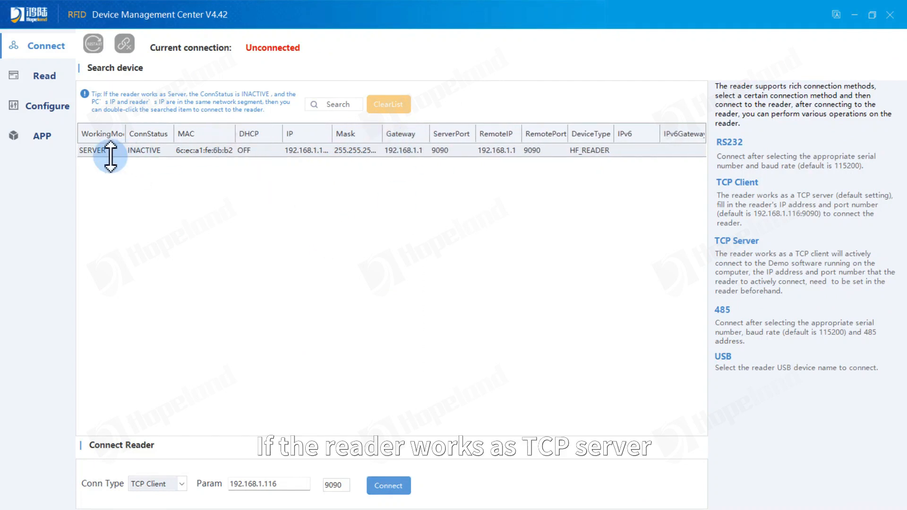
drag(332, 136, 434, 135)
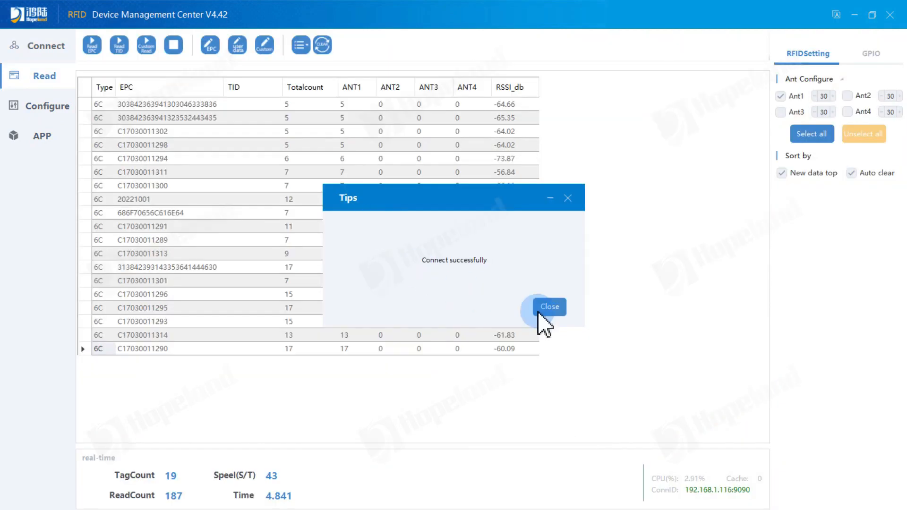
click(551, 308)
click(49, 47)
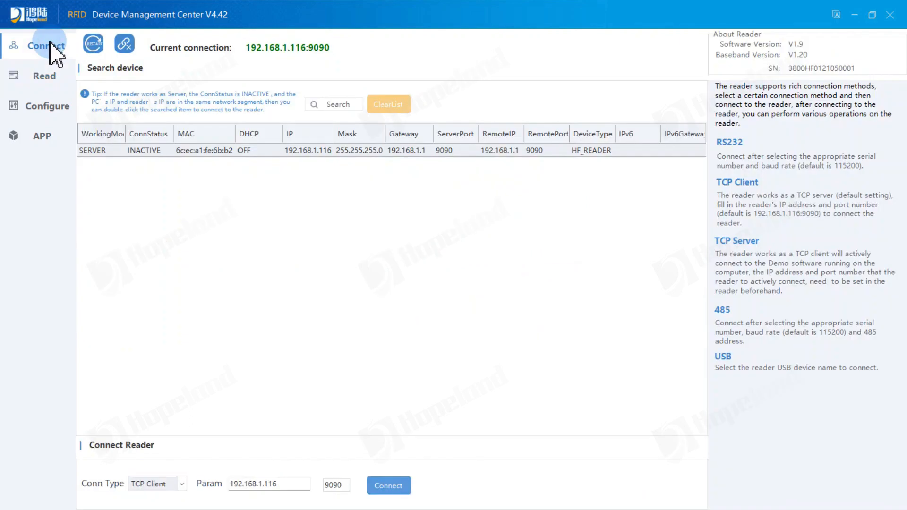
Step: Reconnect the reader over RS485 on COM6 at 115200 baud
click(125, 45)
click(182, 484)
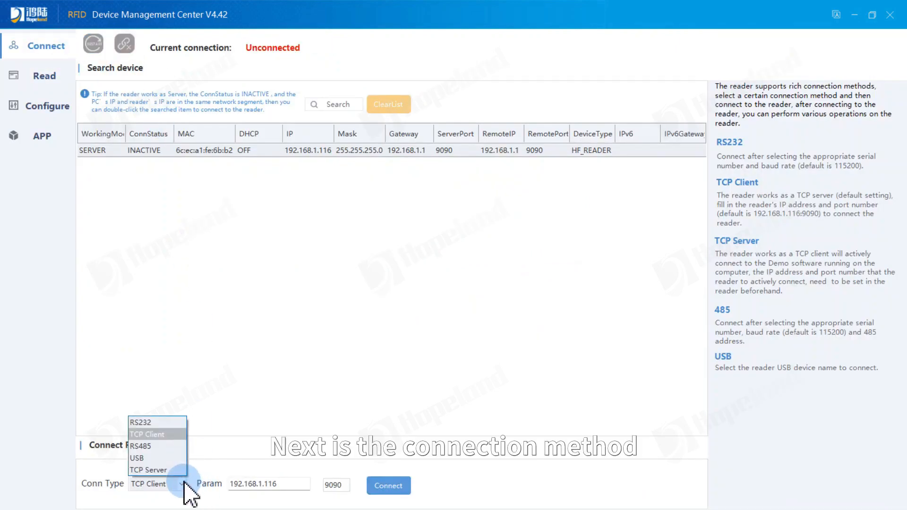
click(170, 447)
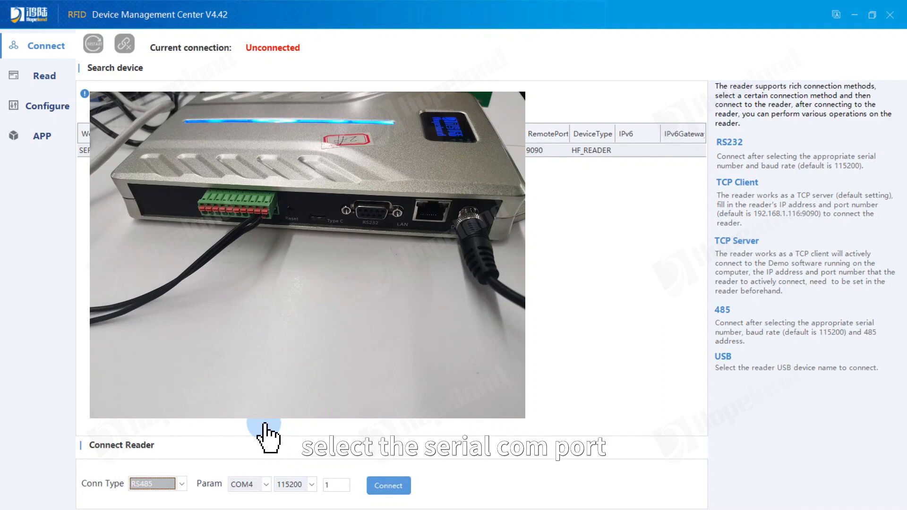
click(266, 485)
click(248, 467)
click(289, 483)
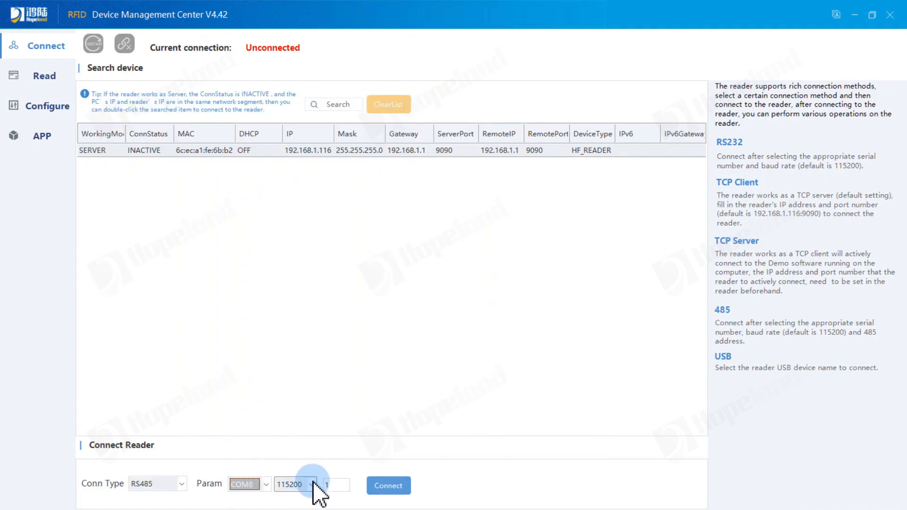
click(339, 487)
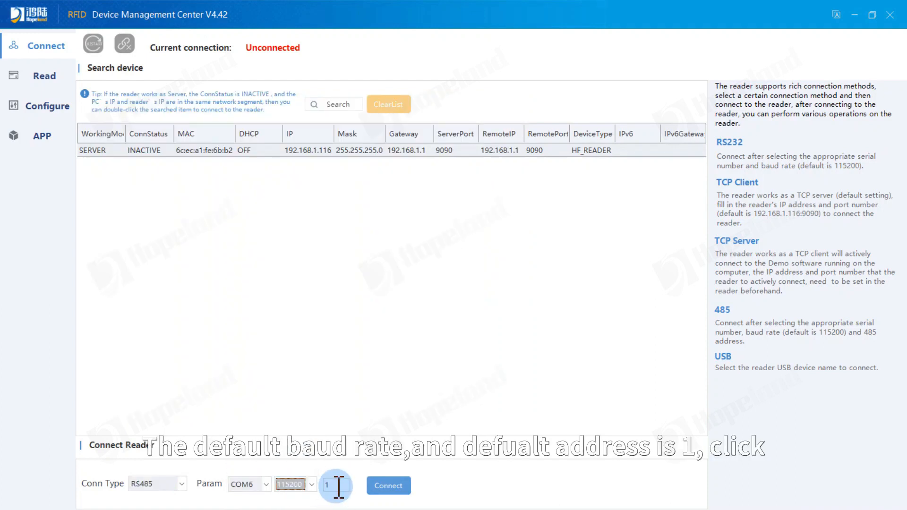
click(394, 487)
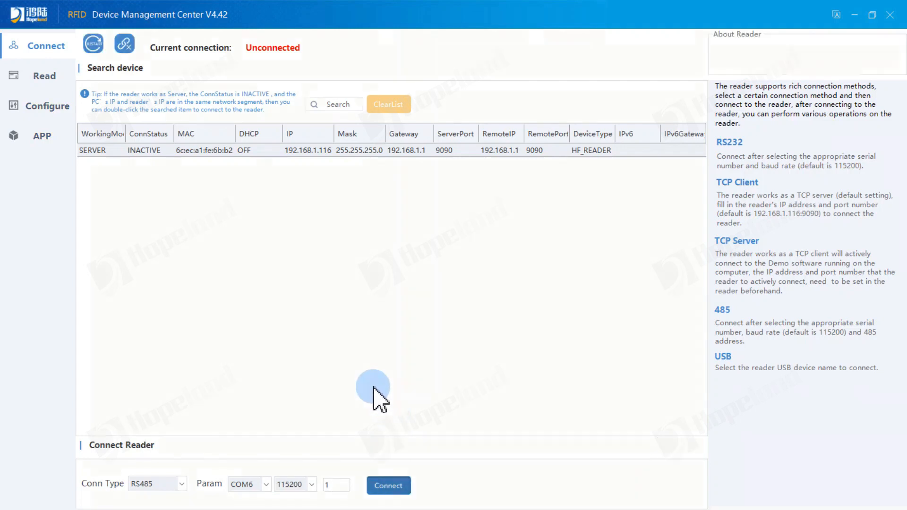
click(549, 307)
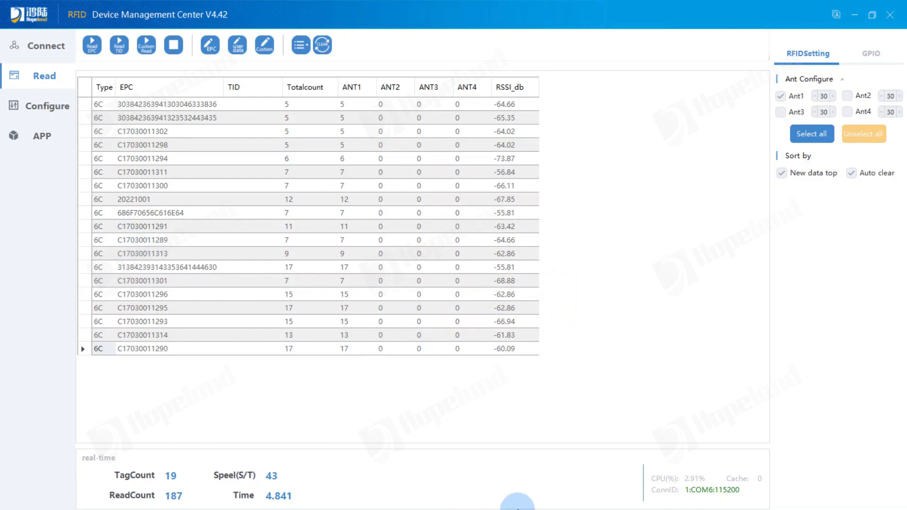
click(46, 45)
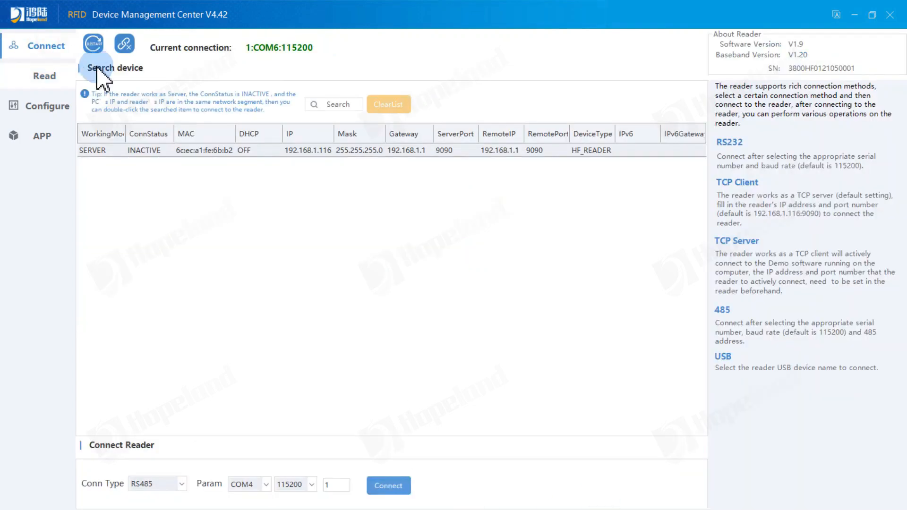
Step: Replace the RS485 link with a USB connection to UHF READER 1
click(125, 44)
click(150, 484)
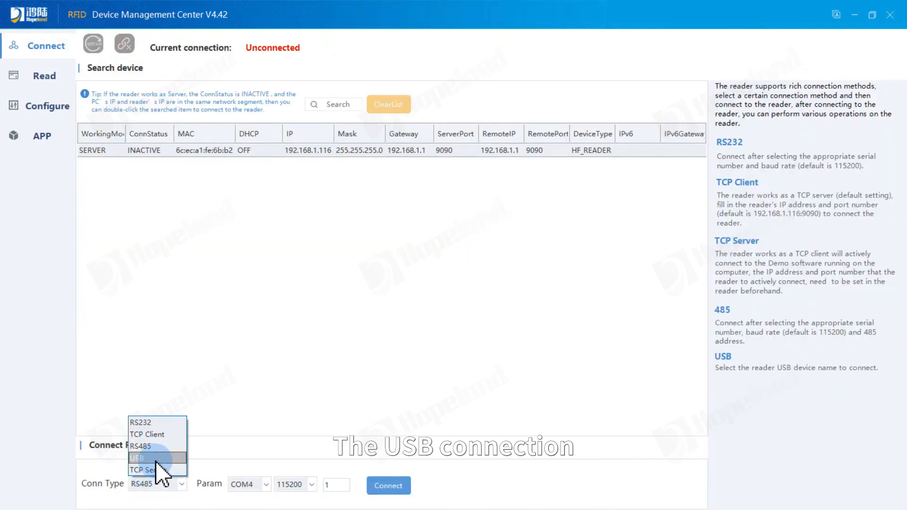
click(157, 467)
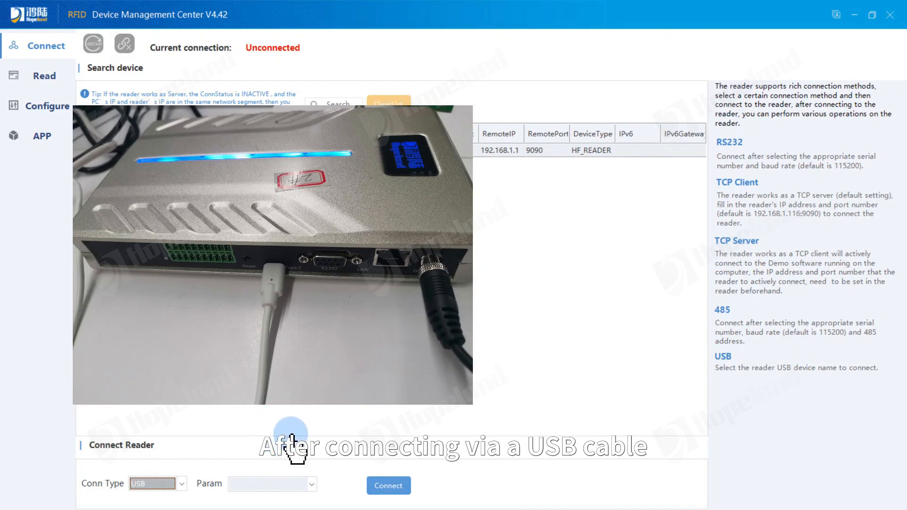
click(299, 485)
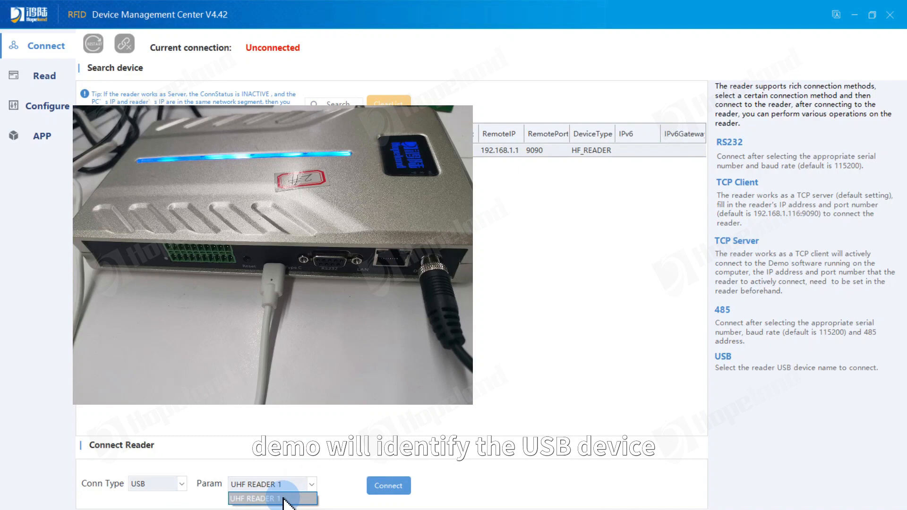
click(282, 499)
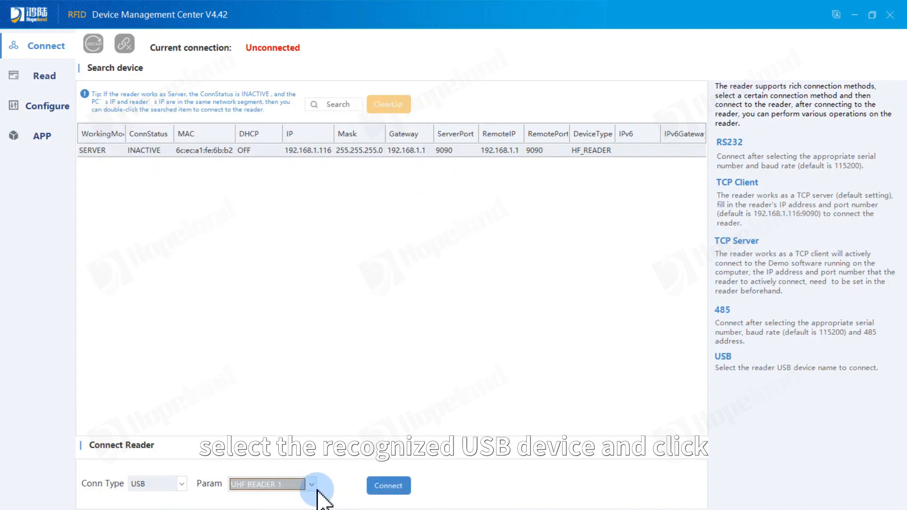
click(387, 486)
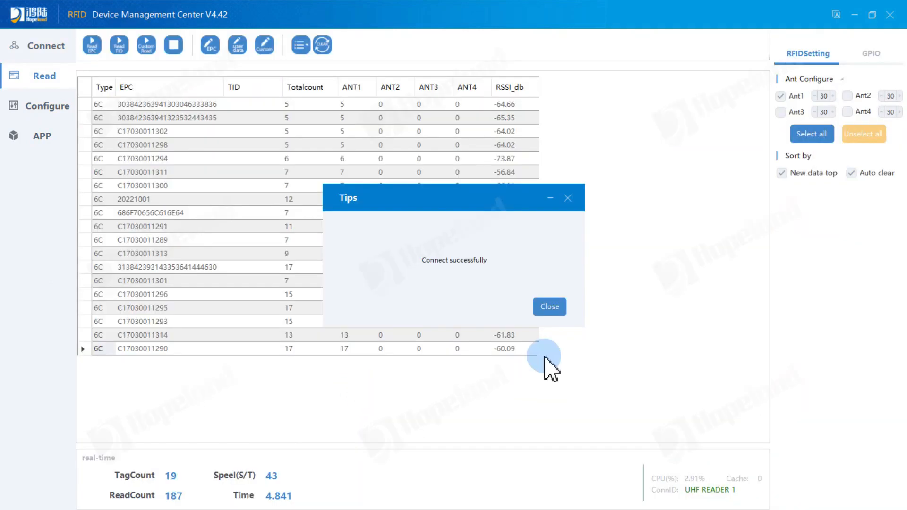
click(548, 307)
click(46, 47)
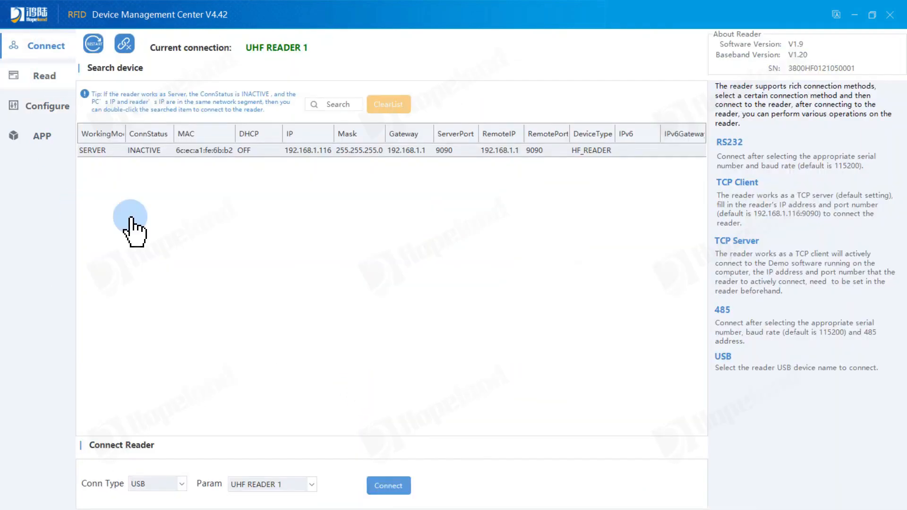
Step: Disconnect the reader and try TCP Server as the connection type
click(124, 43)
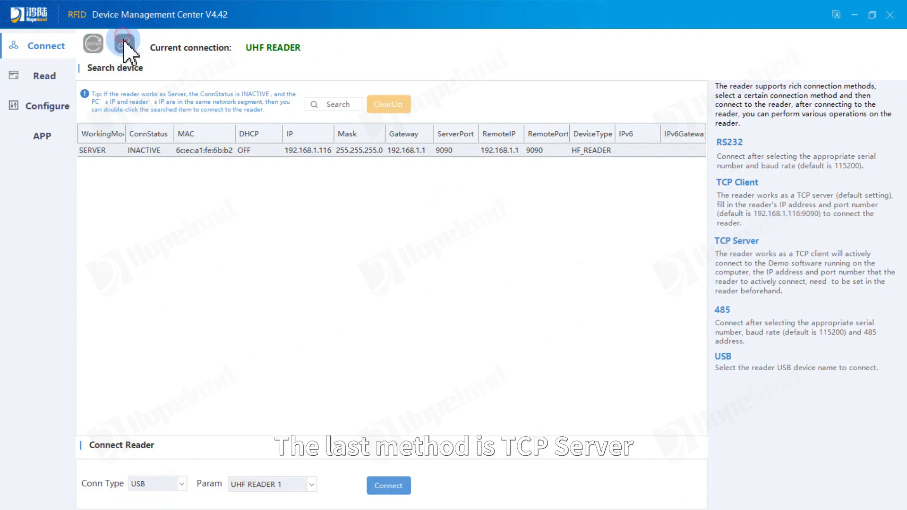
click(182, 482)
click(154, 424)
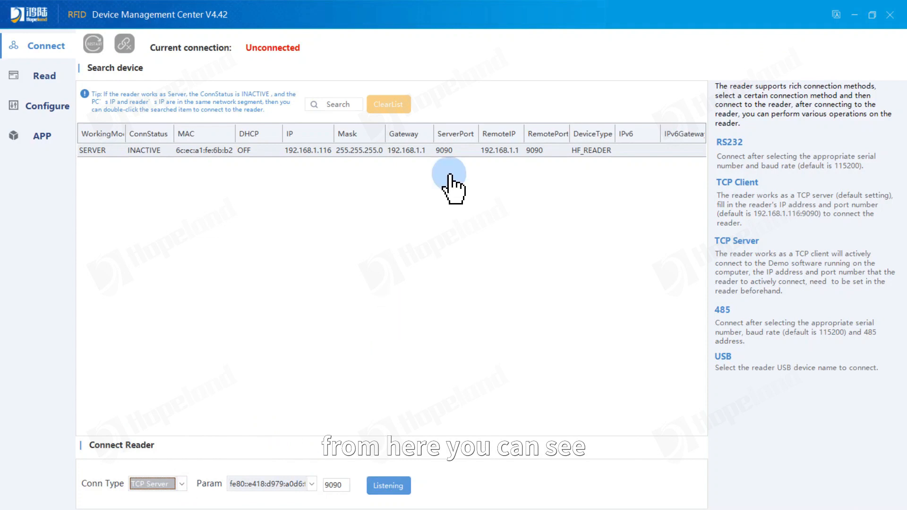
click(503, 152)
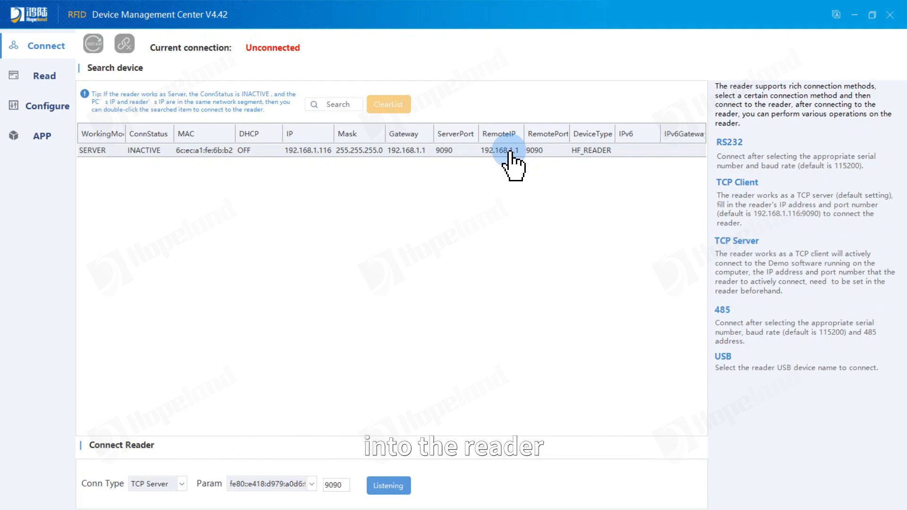
Step: Switch the connection type back to USB with UHF READER 1 and connect
click(189, 485)
click(176, 466)
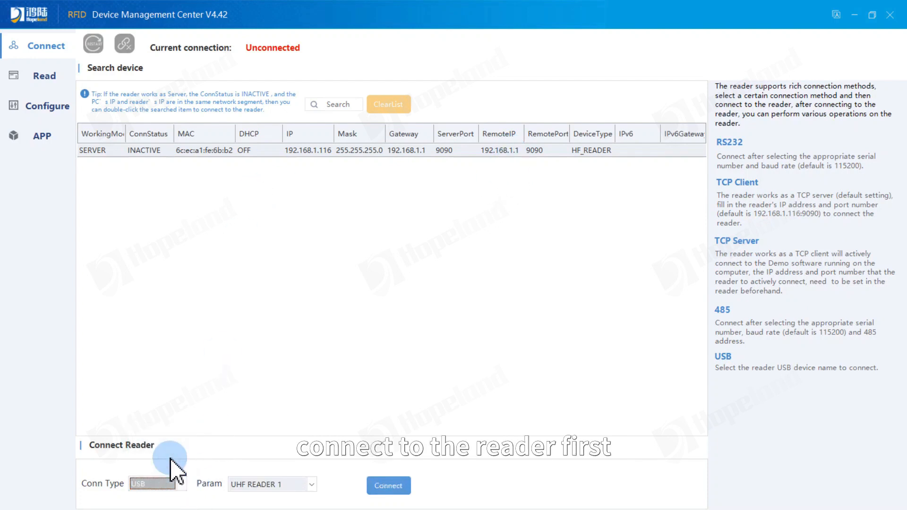
click(340, 505)
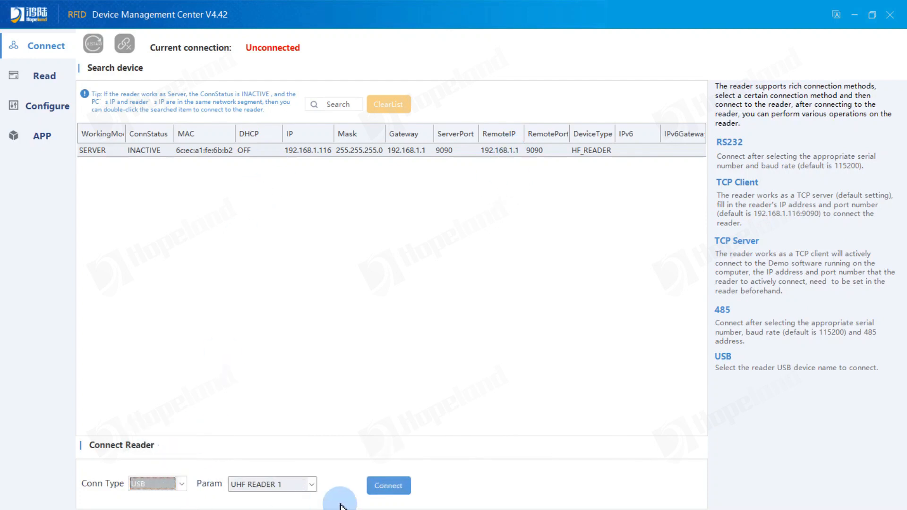
click(397, 492)
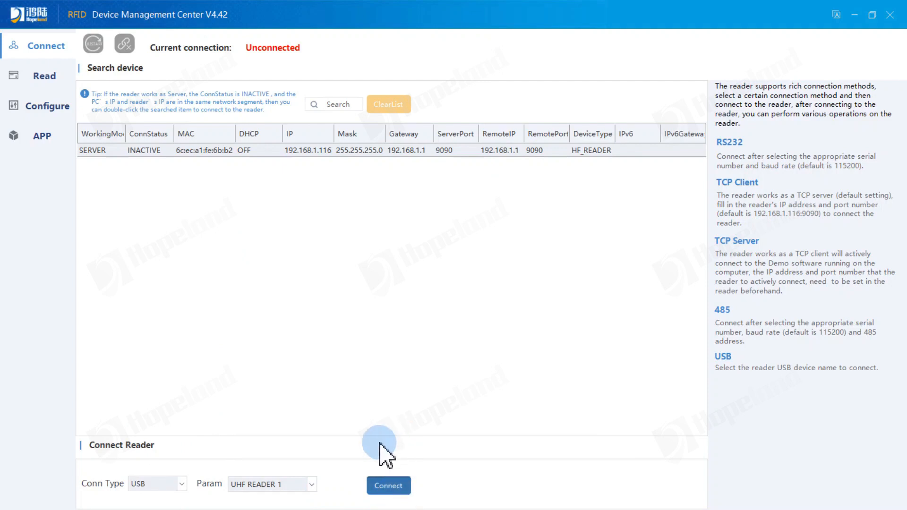
Step: In Reader settings, set Client mode with host IP 192.168.1.51, port 9090, and apply it
click(550, 307)
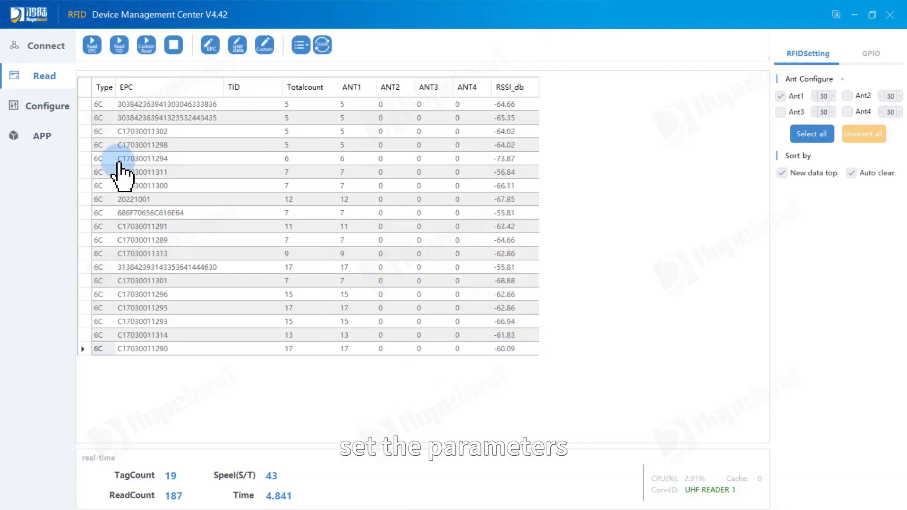
click(56, 109)
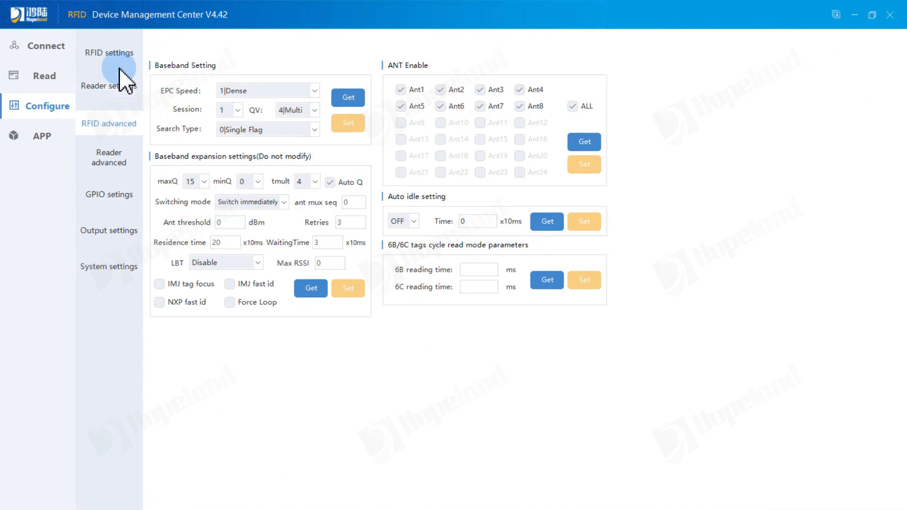
click(115, 98)
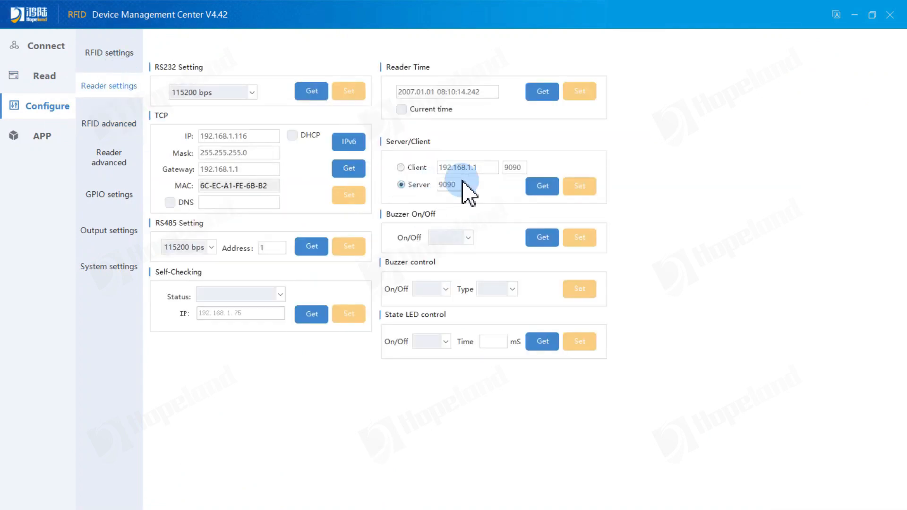
click(418, 167)
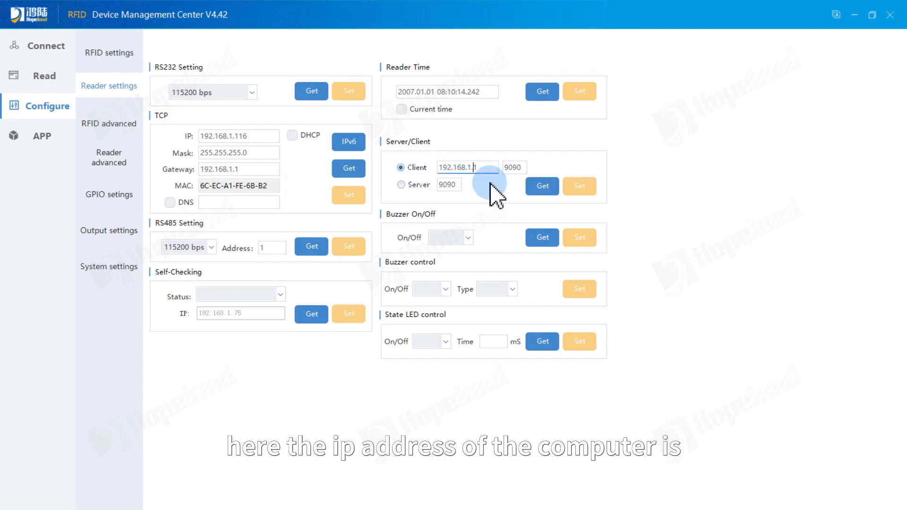
text(5)
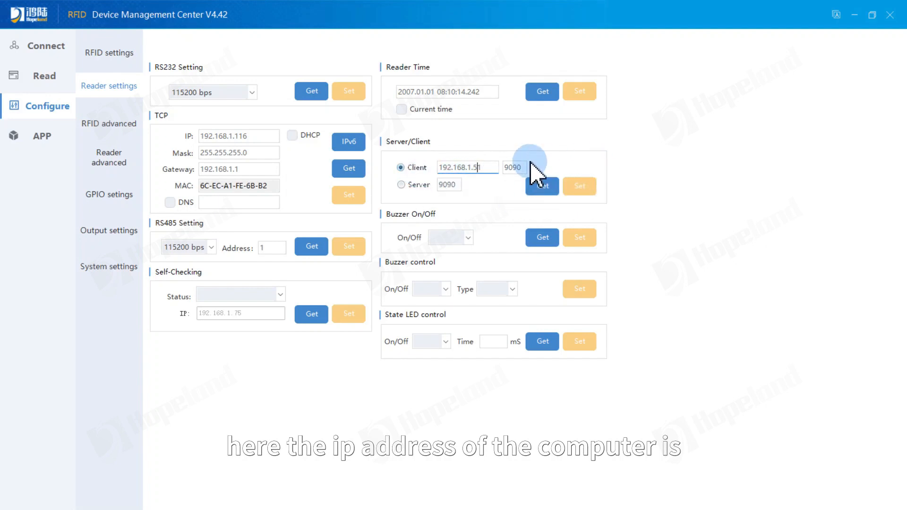
click(581, 186)
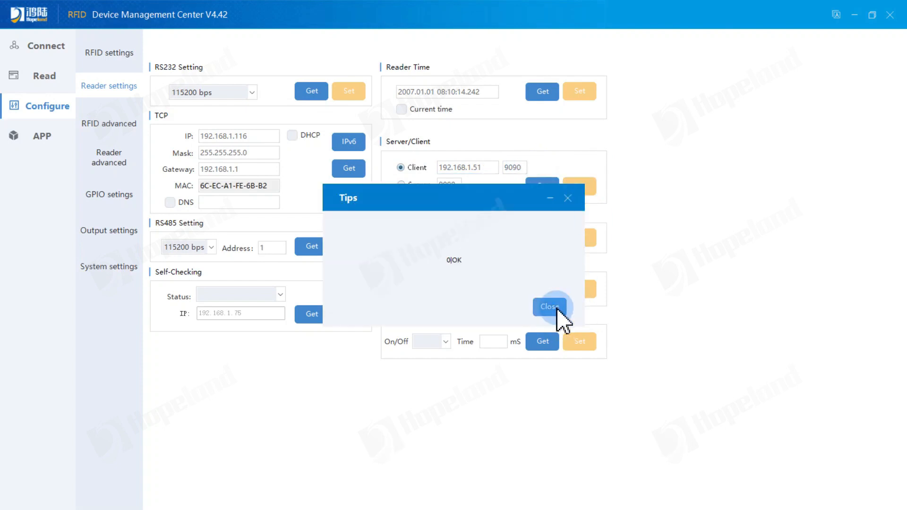
click(551, 305)
Step: Restart the reader and disconnect from it
click(56, 48)
click(93, 46)
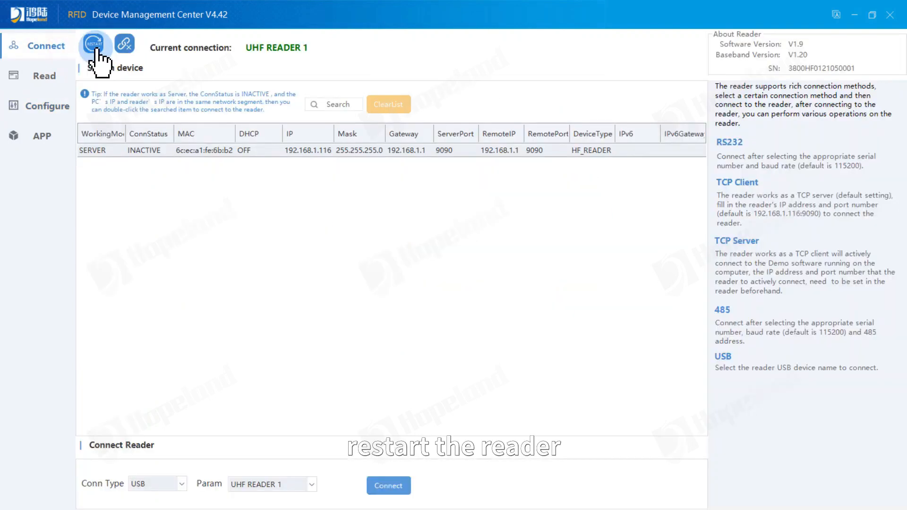
click(494, 307)
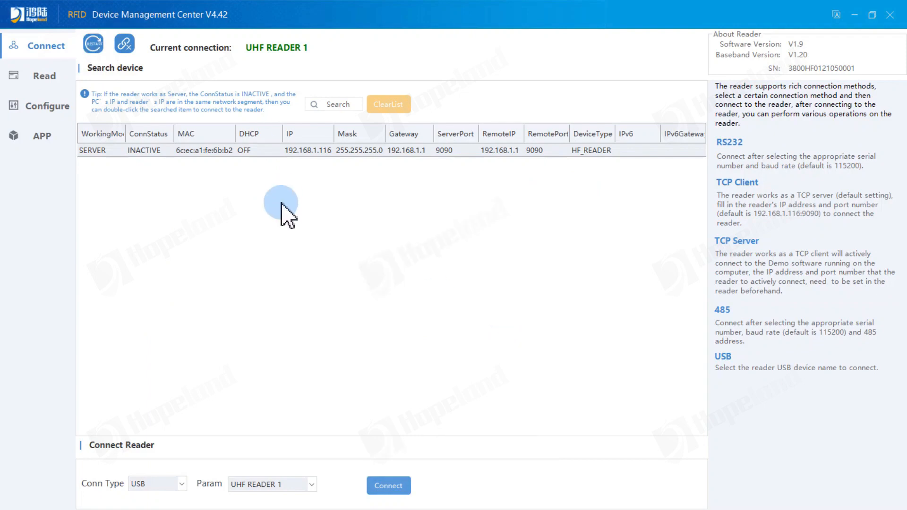
click(125, 45)
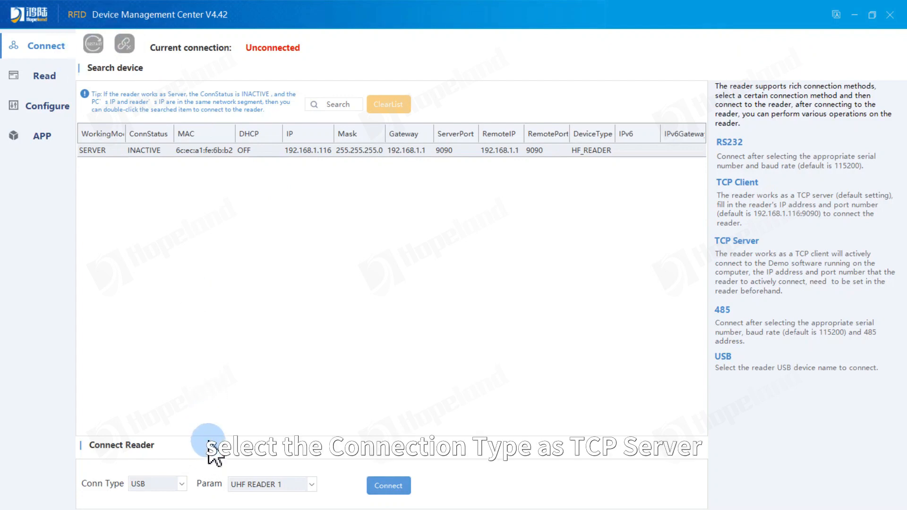
Step: Listen as TCP Server on 192.168.1.51 port 9090 for the reader to connect
click(182, 492)
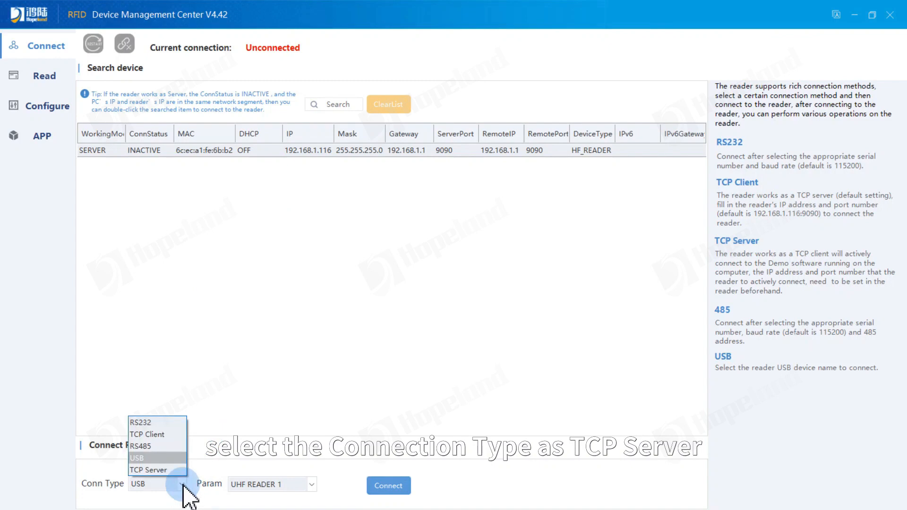
click(185, 475)
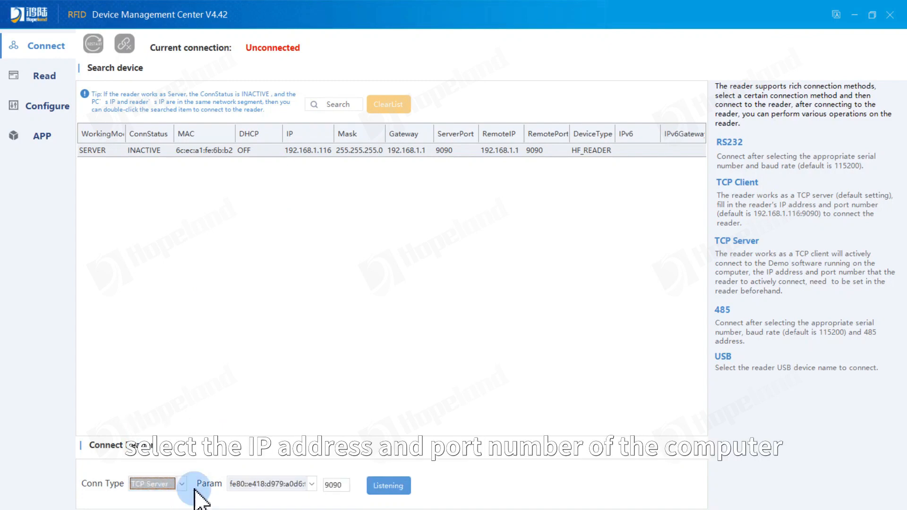
click(312, 486)
click(287, 469)
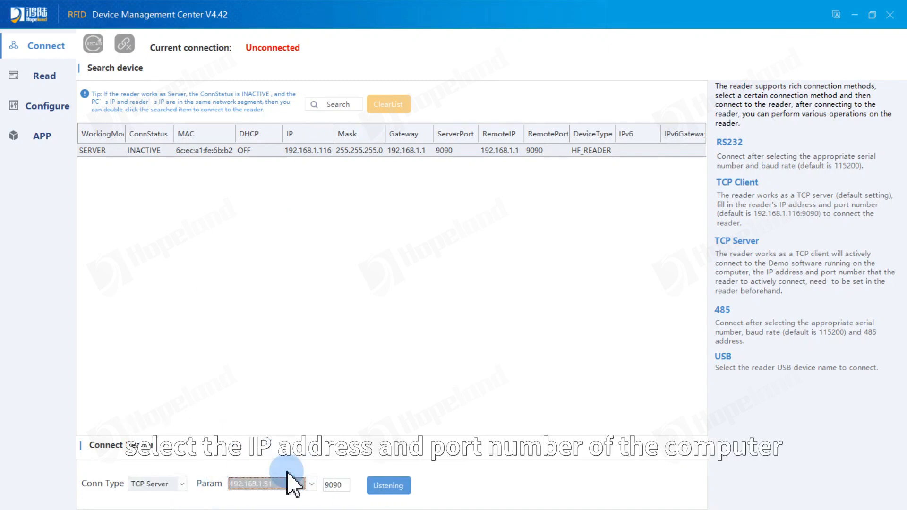
click(344, 486)
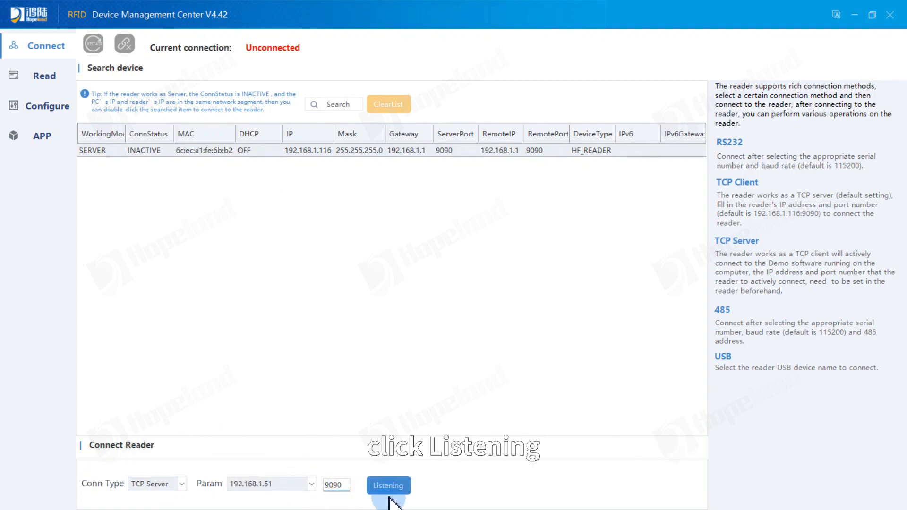
click(393, 491)
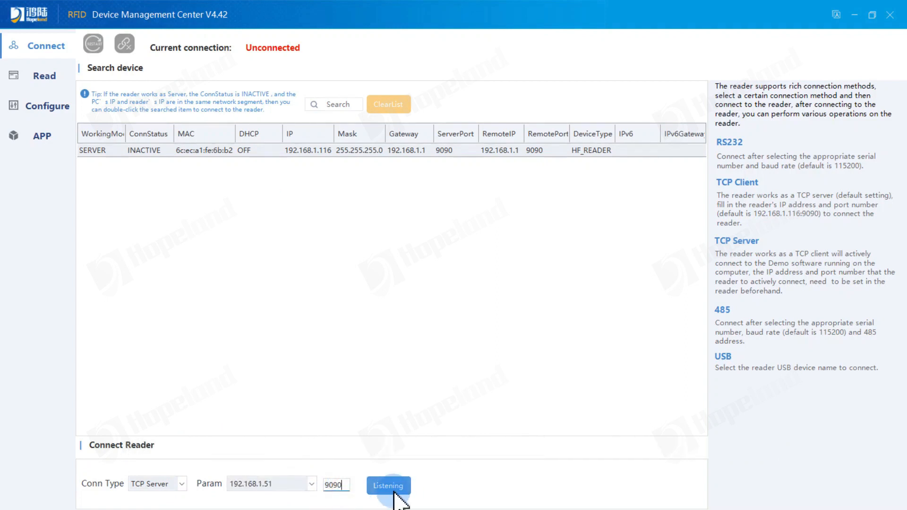
click(388, 487)
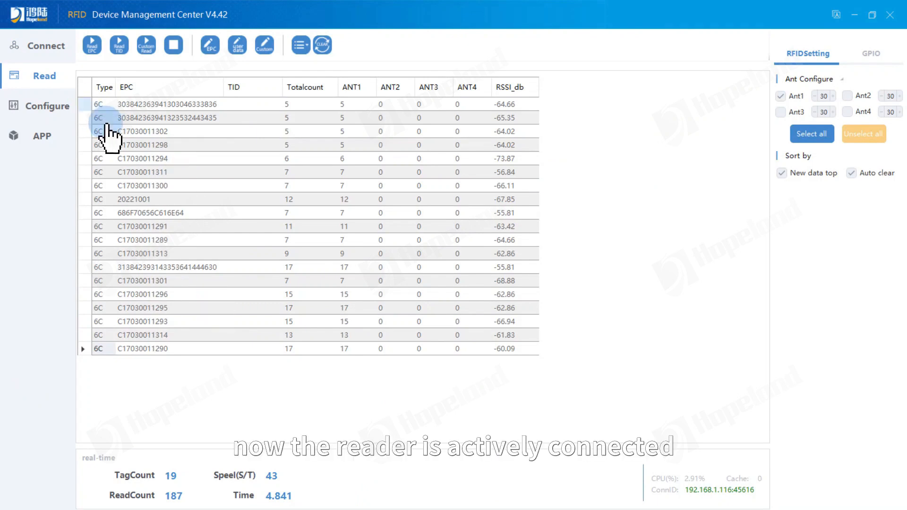
Step: Stop listening, disconnect, then clear the device list and search again for the reader
click(53, 46)
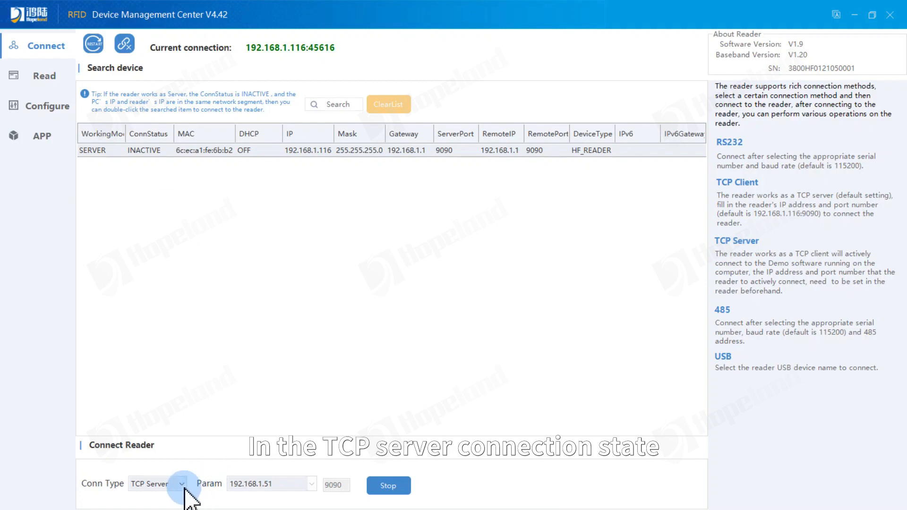
click(399, 489)
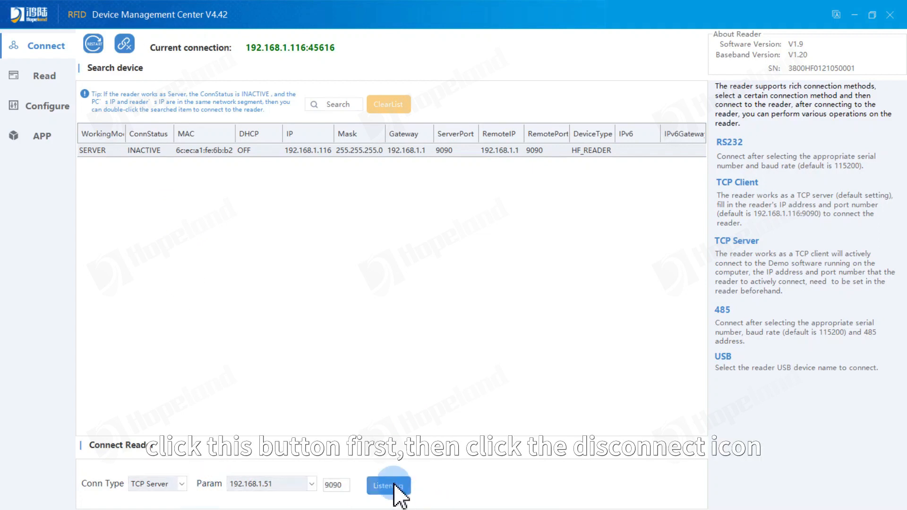
click(124, 44)
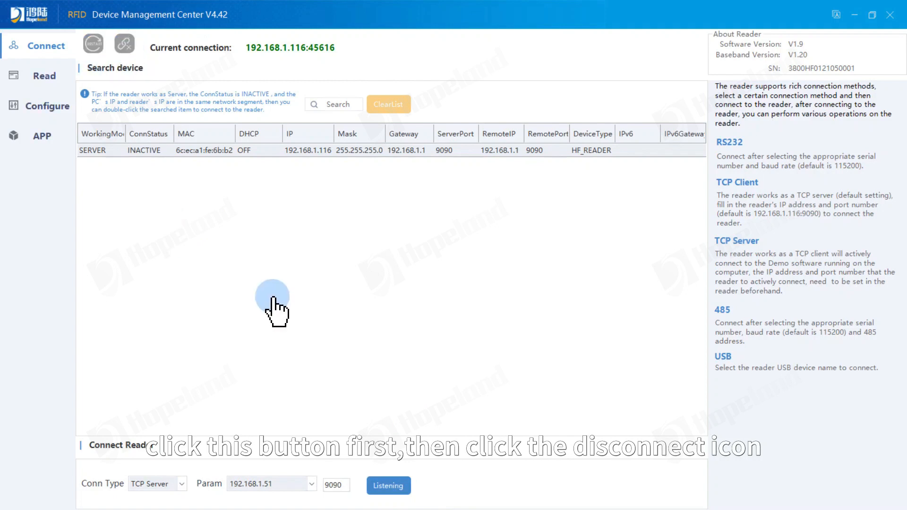
click(388, 105)
click(348, 109)
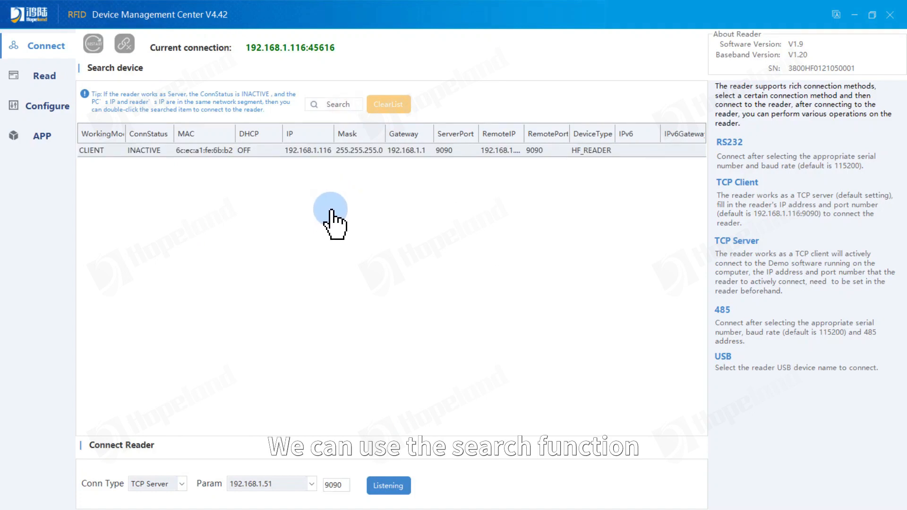
Step: Open Setting reader parameters for the found reader and log in with the user name and password
right_click(314, 156)
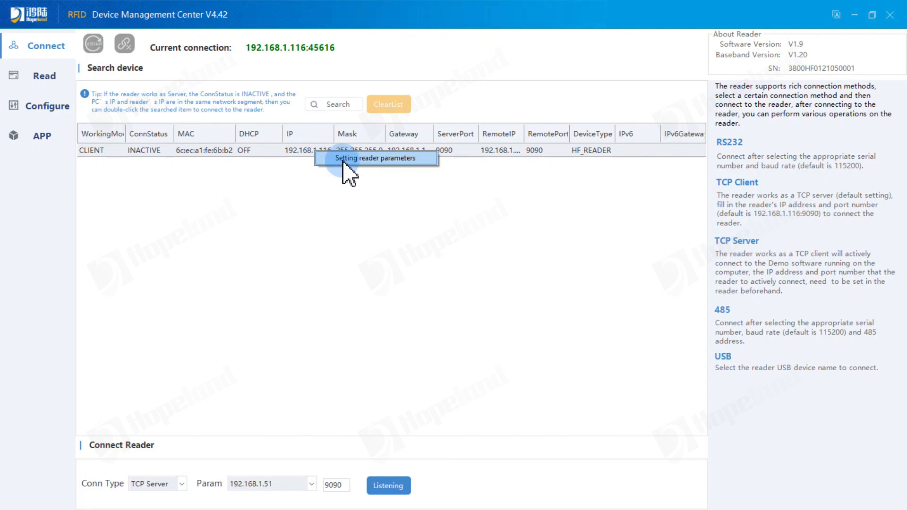
click(344, 161)
click(440, 246)
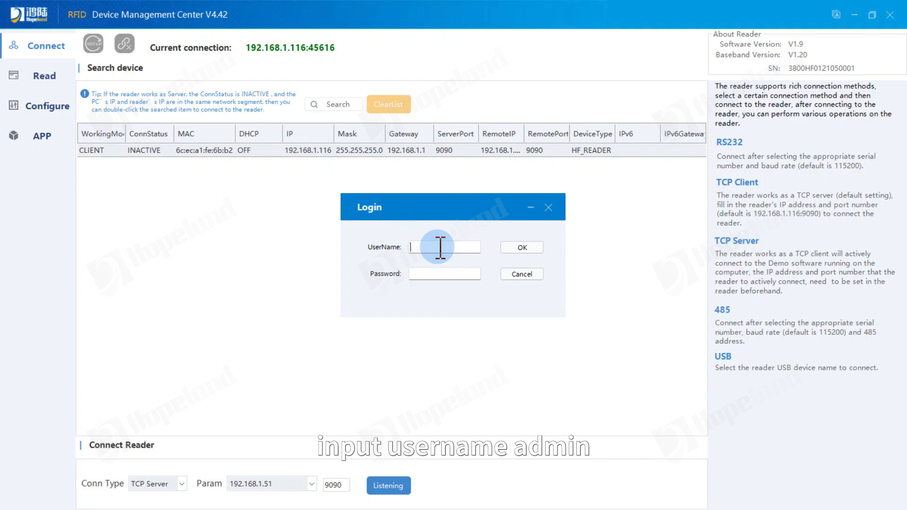
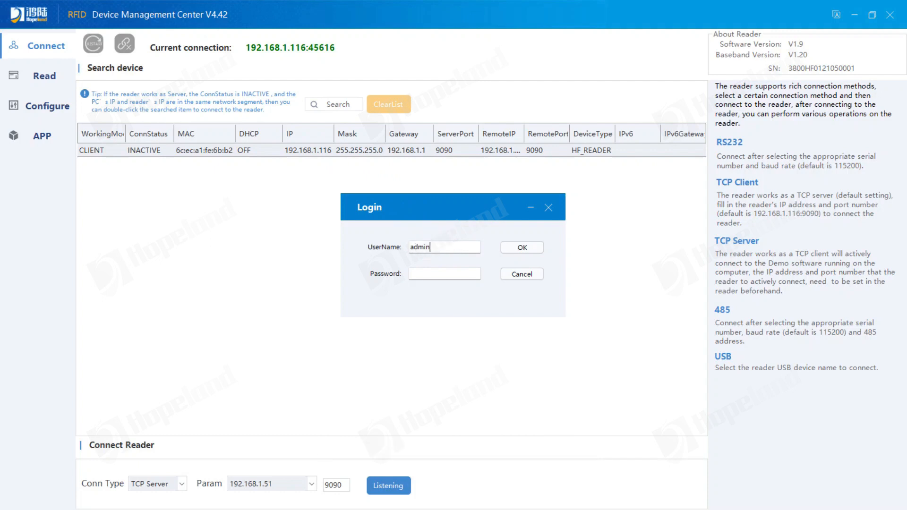
click(431, 279)
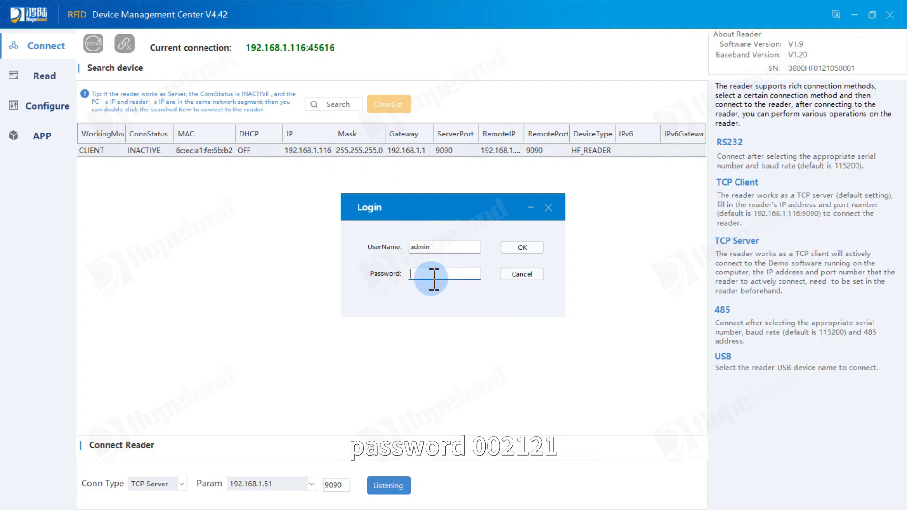
click(522, 248)
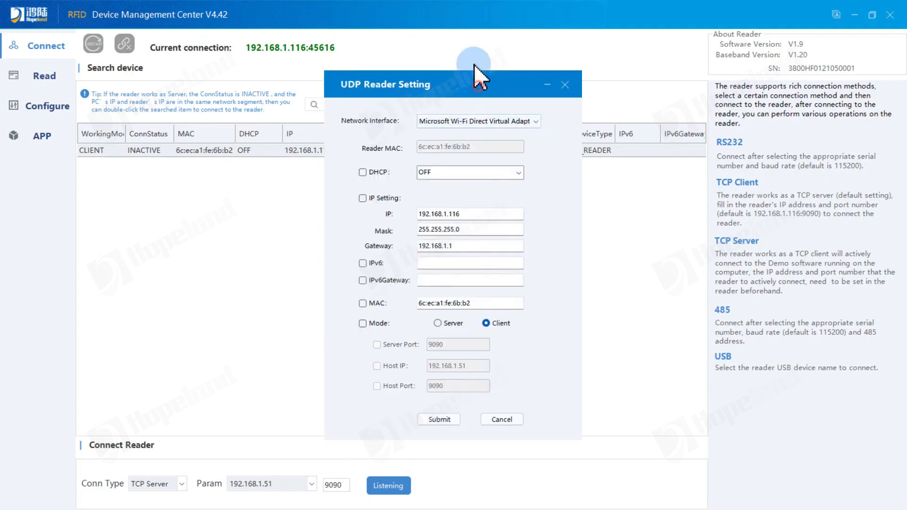
Step: Select the Realtek PCIe GbE Family Controller adapter in the reader settings window
drag(478, 94, 471, 67)
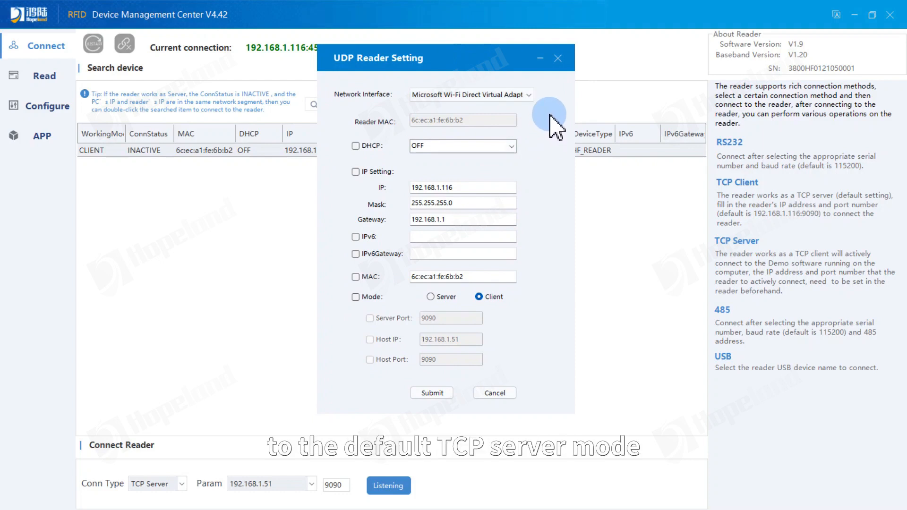
click(530, 95)
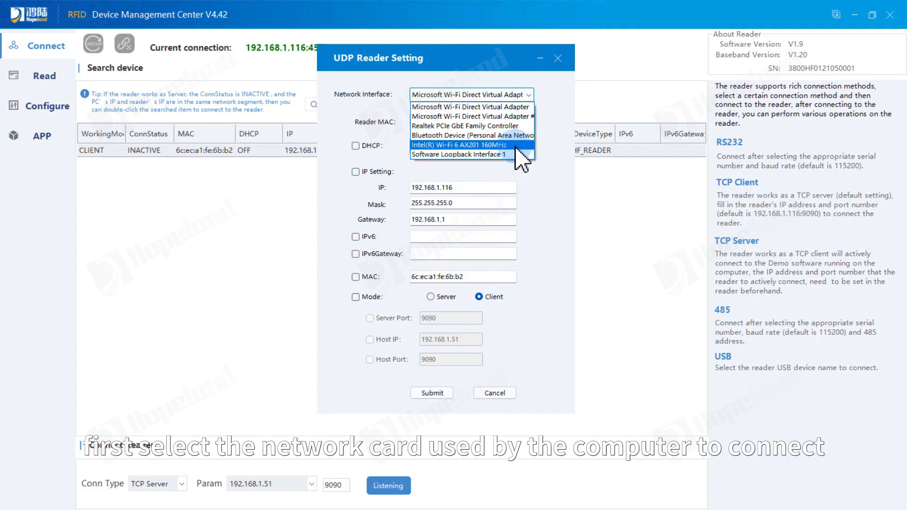
click(515, 126)
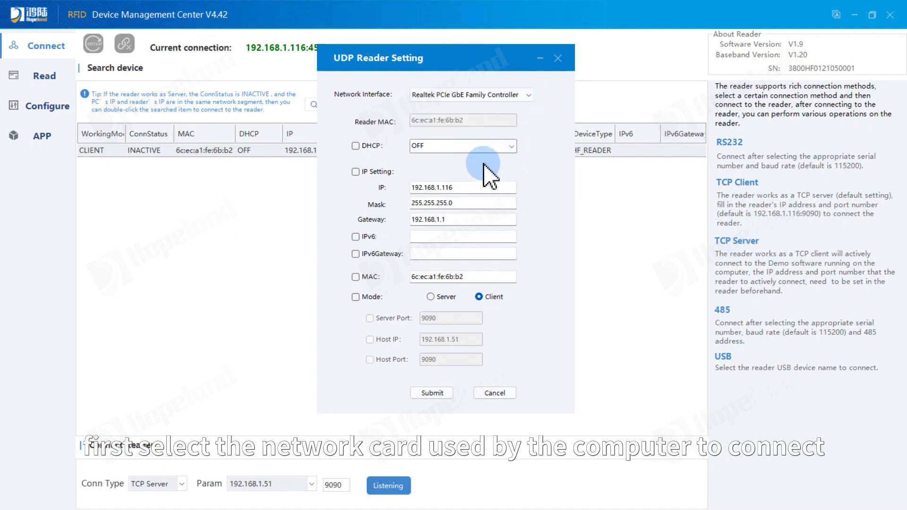
Step: Set the reader's working mode to Server and resubmit until it confirms 0|OK, then close the window
click(362, 299)
click(431, 297)
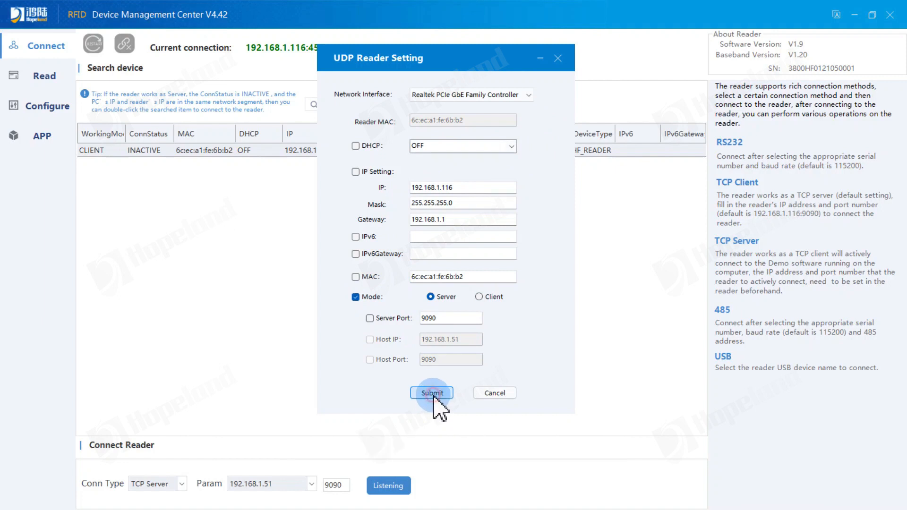
click(470, 296)
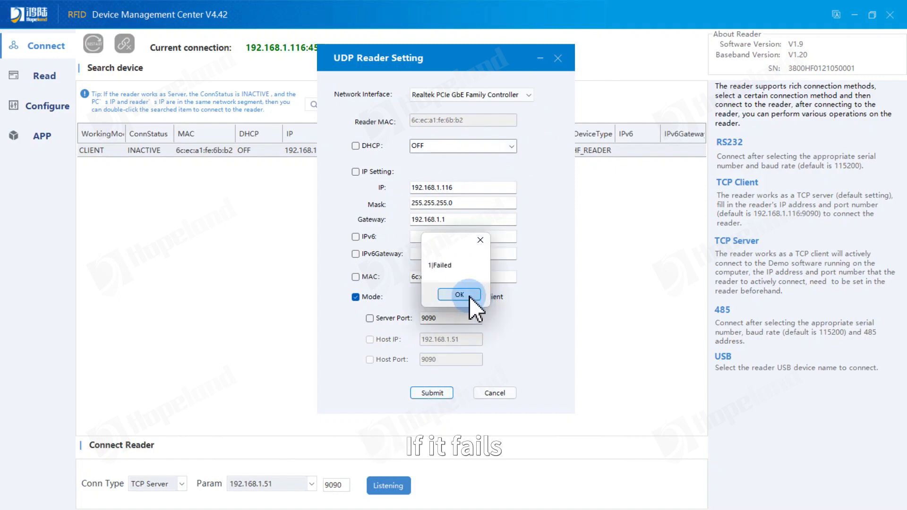
click(438, 392)
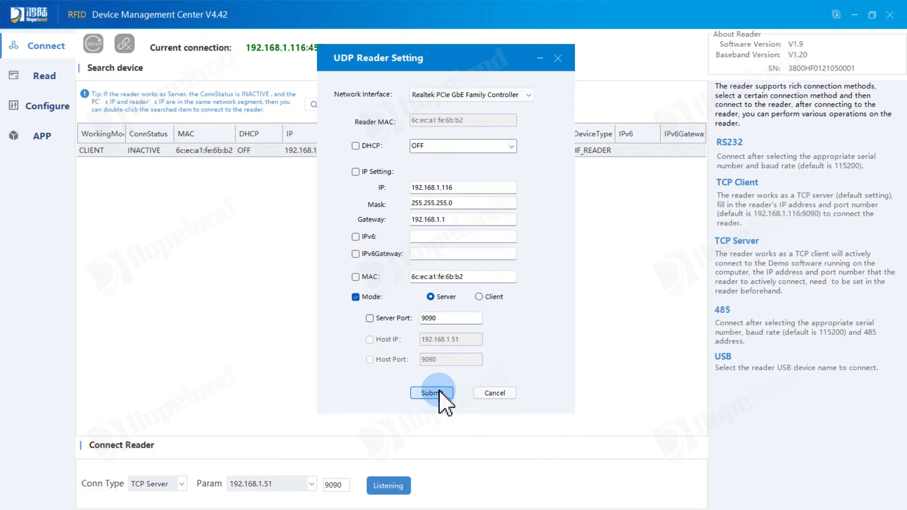
click(462, 296)
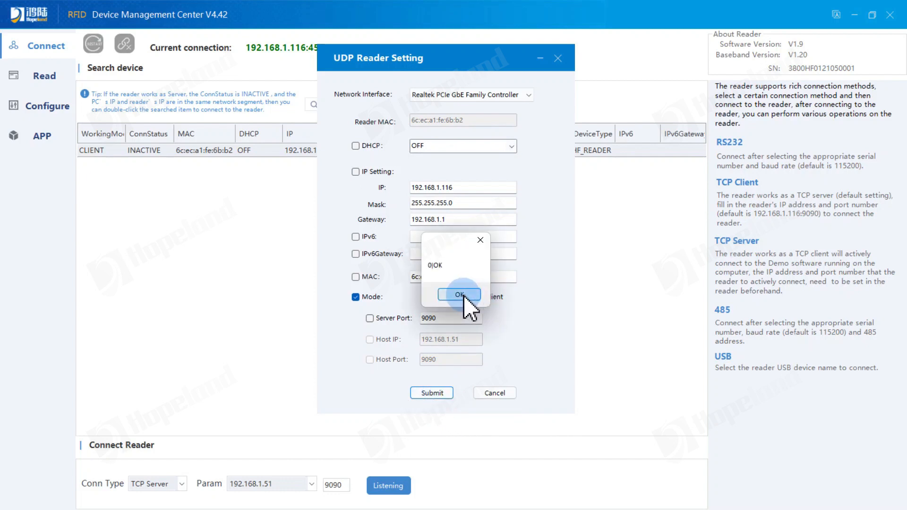
click(561, 62)
click(539, 236)
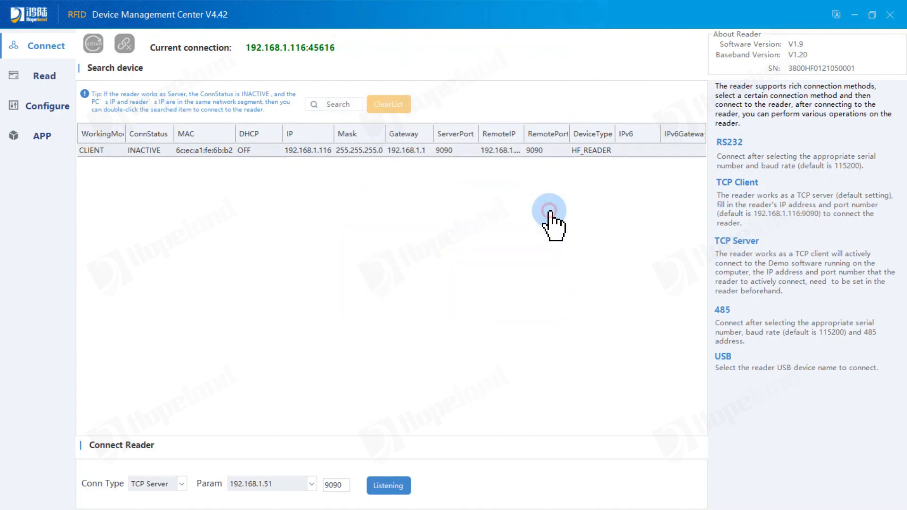
Step: Clear and re-search the device list to show the reader as ACTIVE SERVER at 192.168.1.116:9090
click(388, 105)
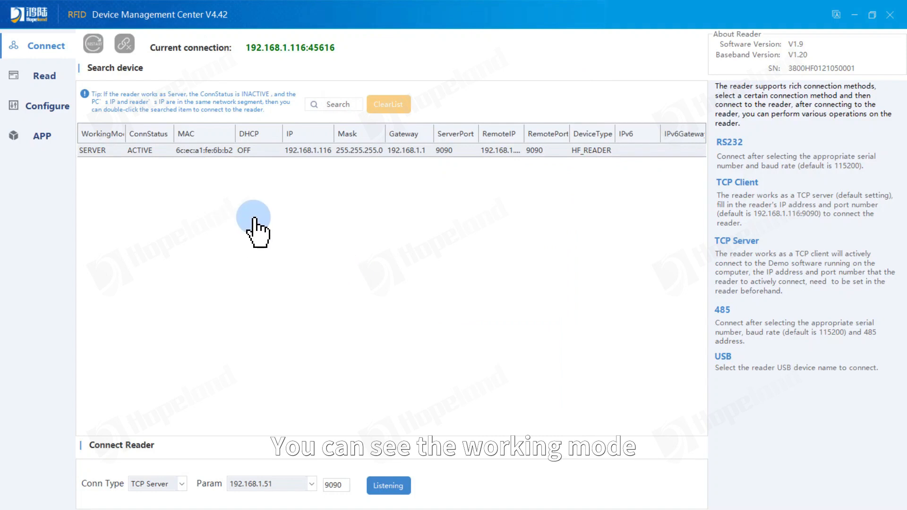
click(100, 151)
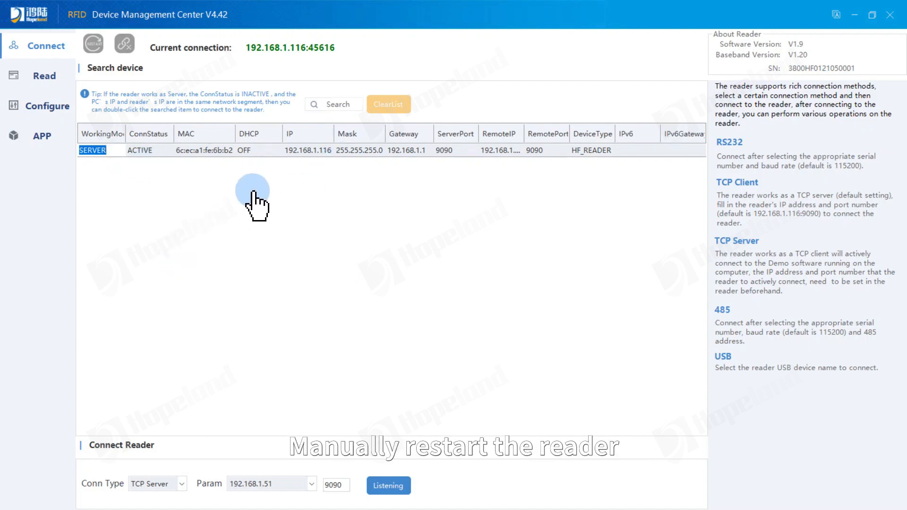
click(339, 105)
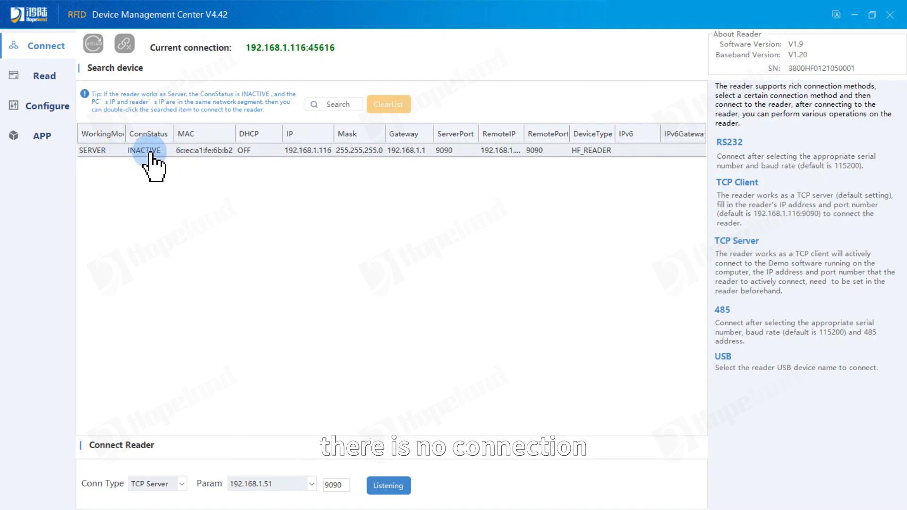
Step: Connect to the reader as a TCP Client at 192.168.1.116 port 9090 and dismiss the success message
click(182, 484)
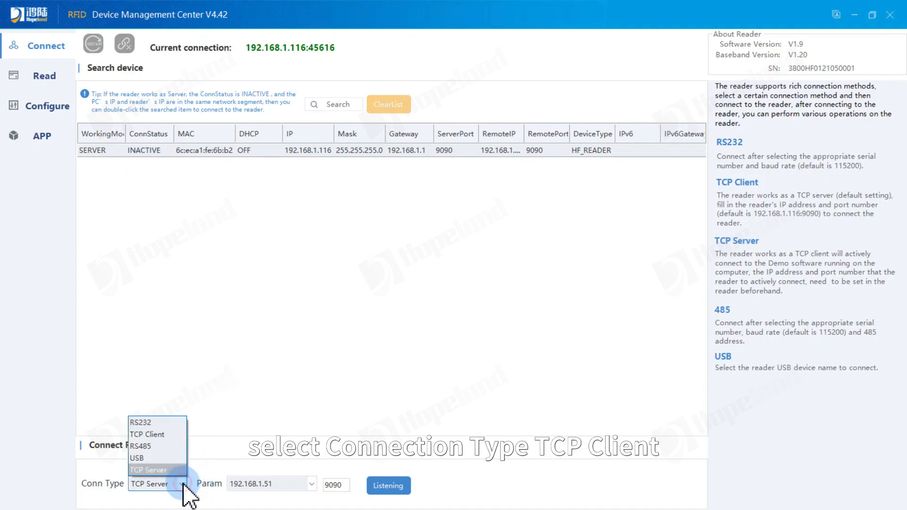
click(171, 435)
click(389, 491)
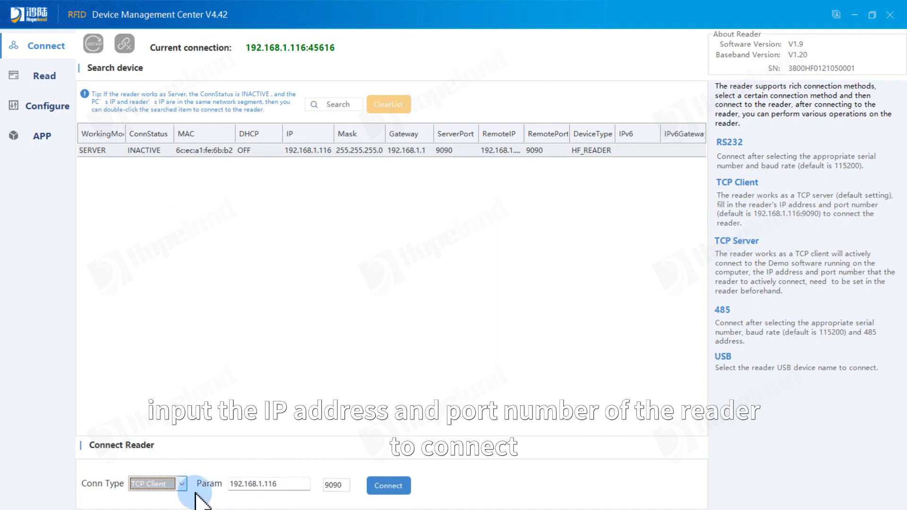
click(295, 484)
click(337, 486)
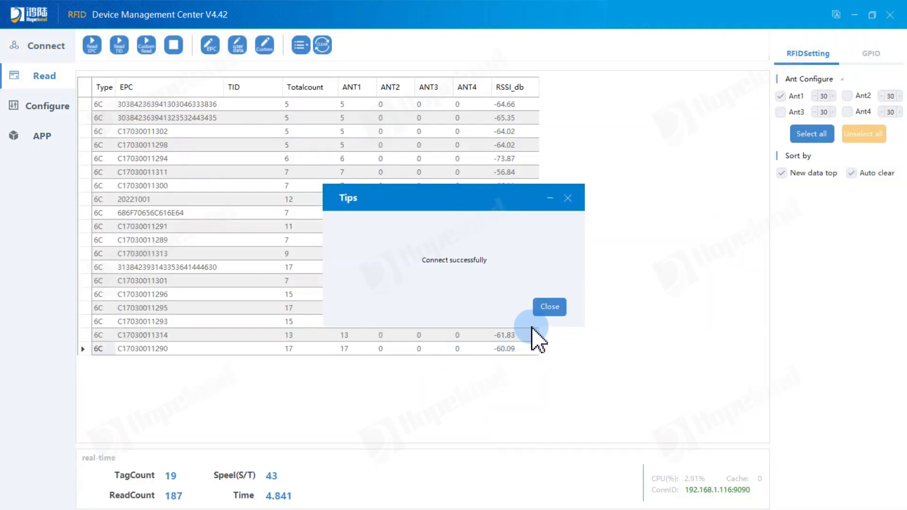
click(544, 310)
click(42, 81)
click(41, 49)
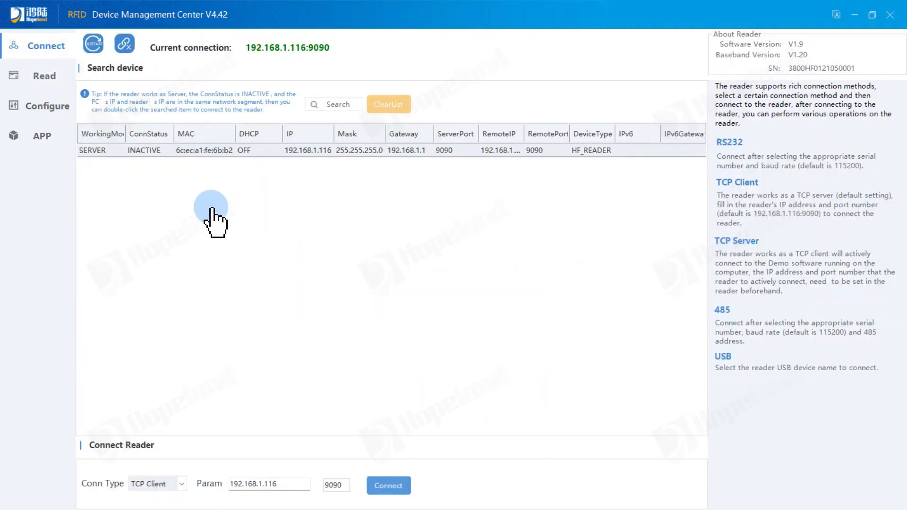